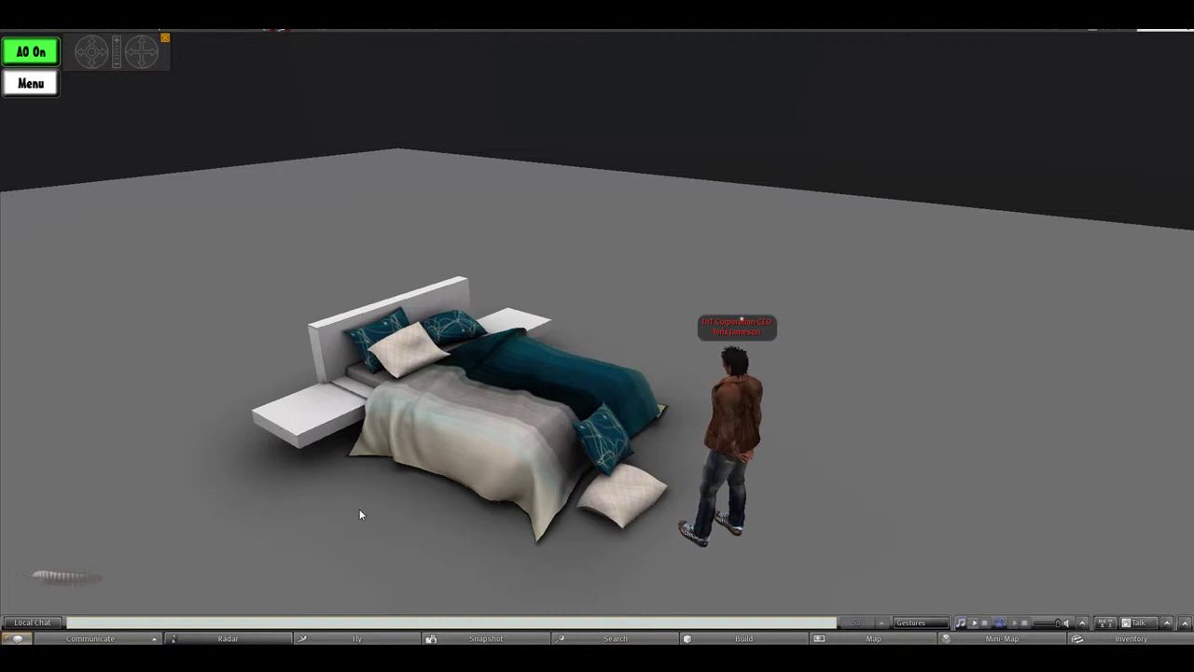
- Browse the bed's pose menu, sit in a pose, and allow the bed to animate the avatar
left_click(503, 393)
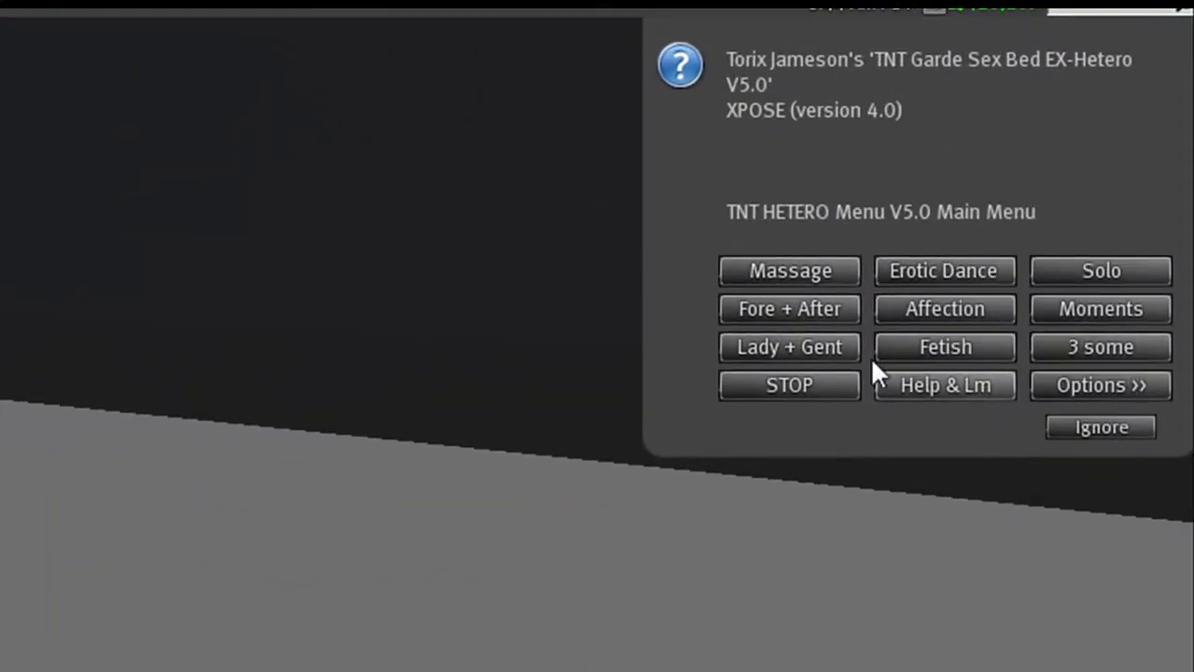
left_click(832, 348)
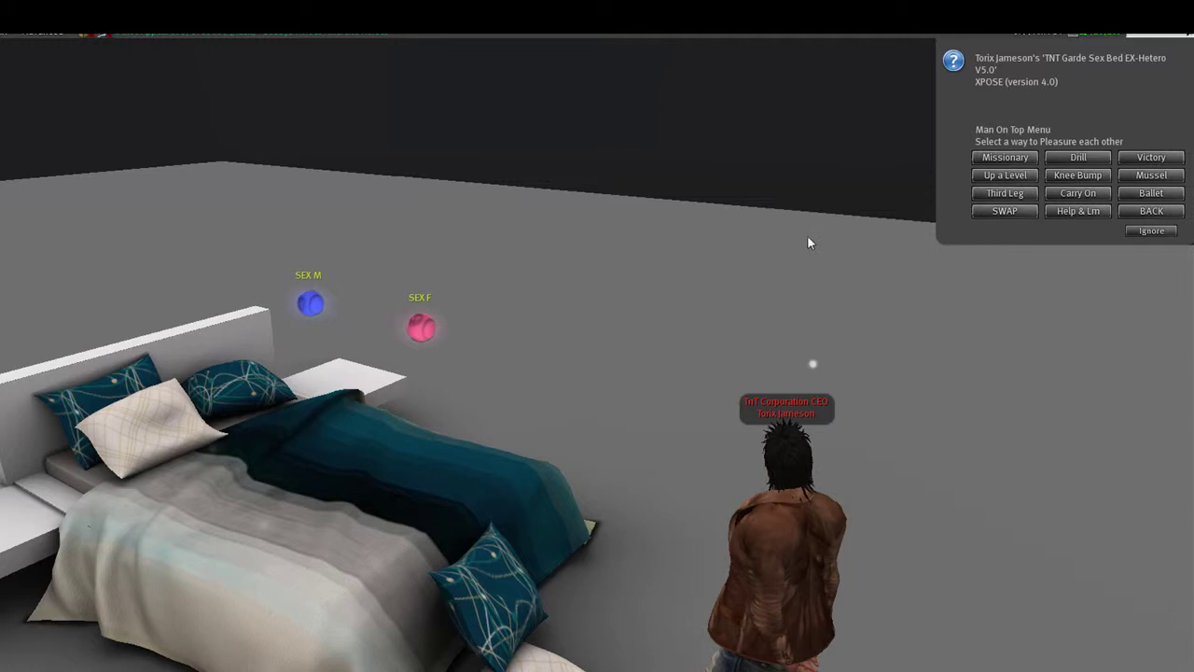
left_click(1127, 211)
type("/30 save")
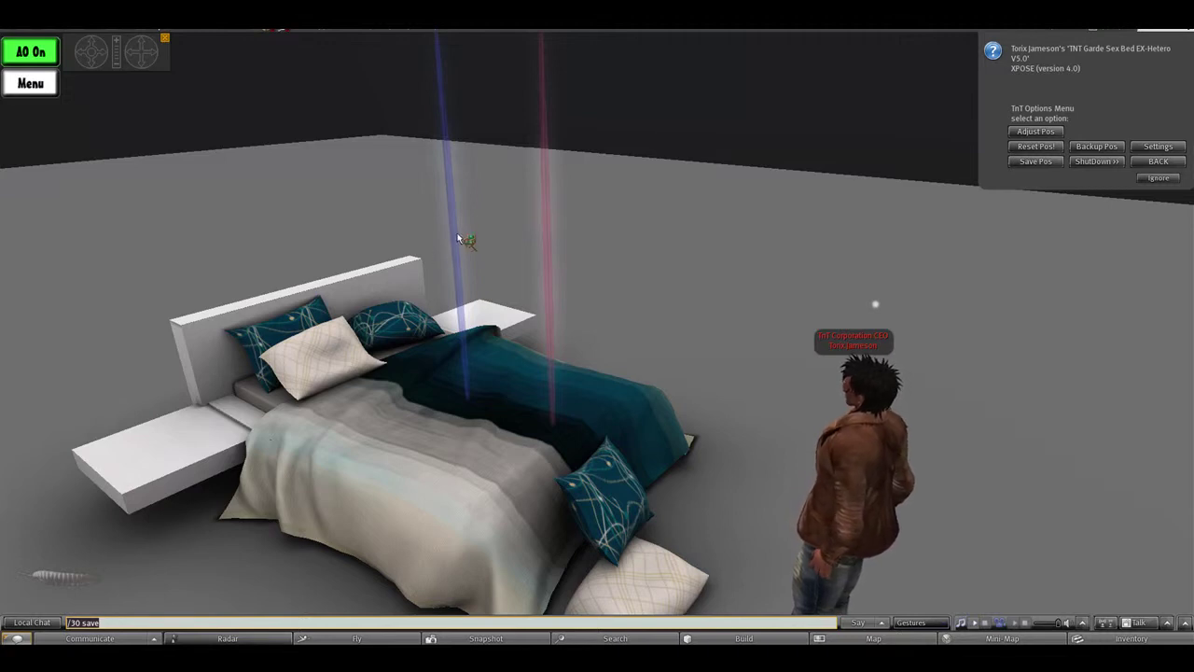
left_click(458, 232)
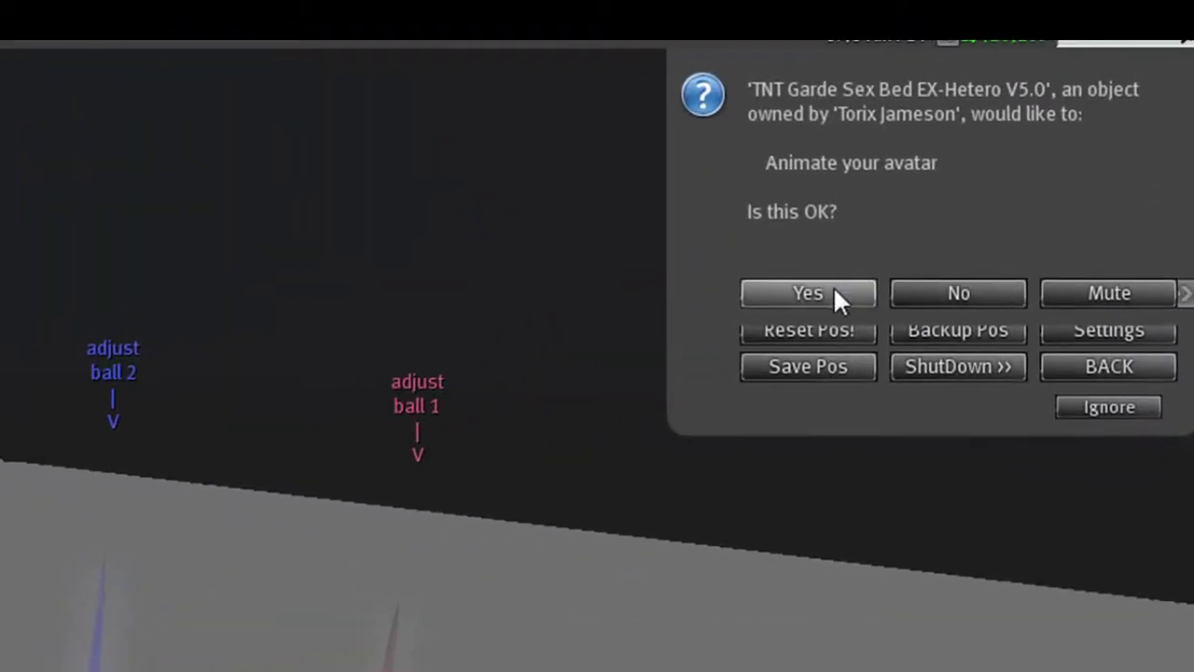
left_click(836, 291)
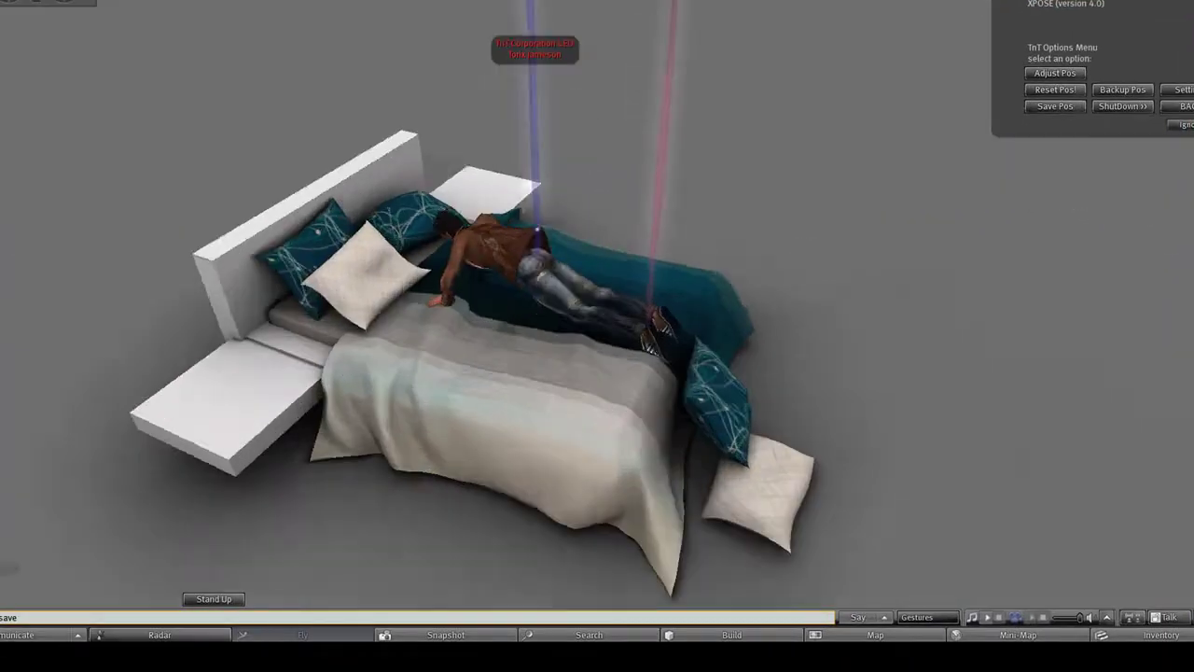
scroll(572, 305, "up", 3)
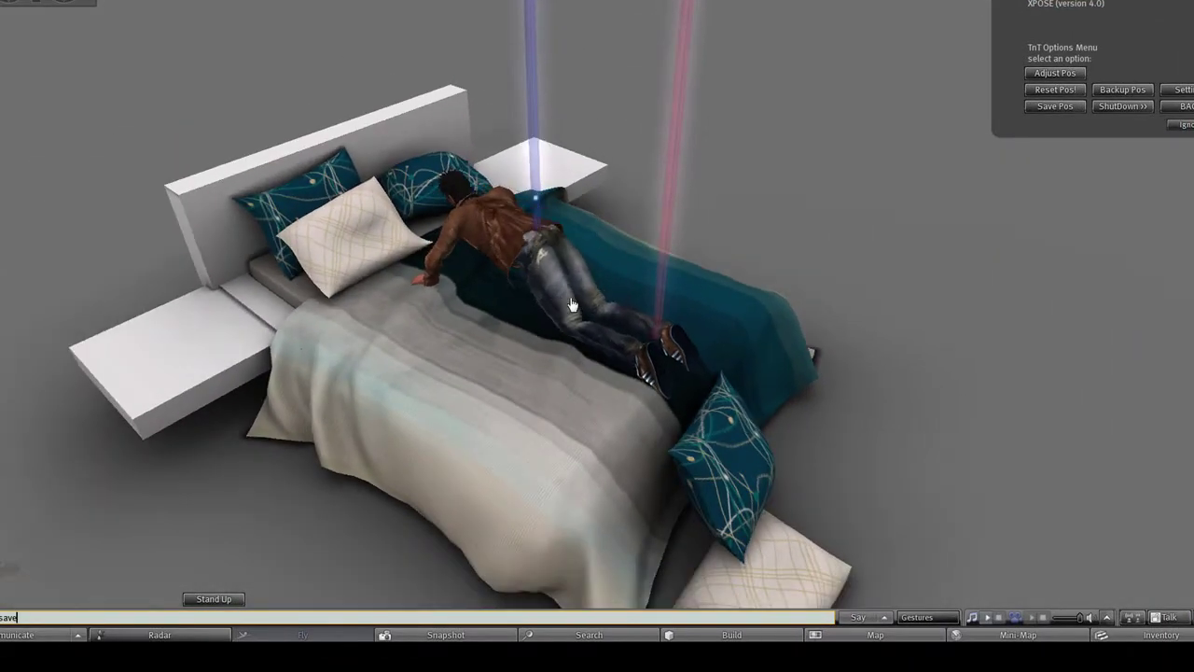
- Edit both pose balls, drag them down and left, and save with /30 save
right_click(534, 110)
left_click(569, 140)
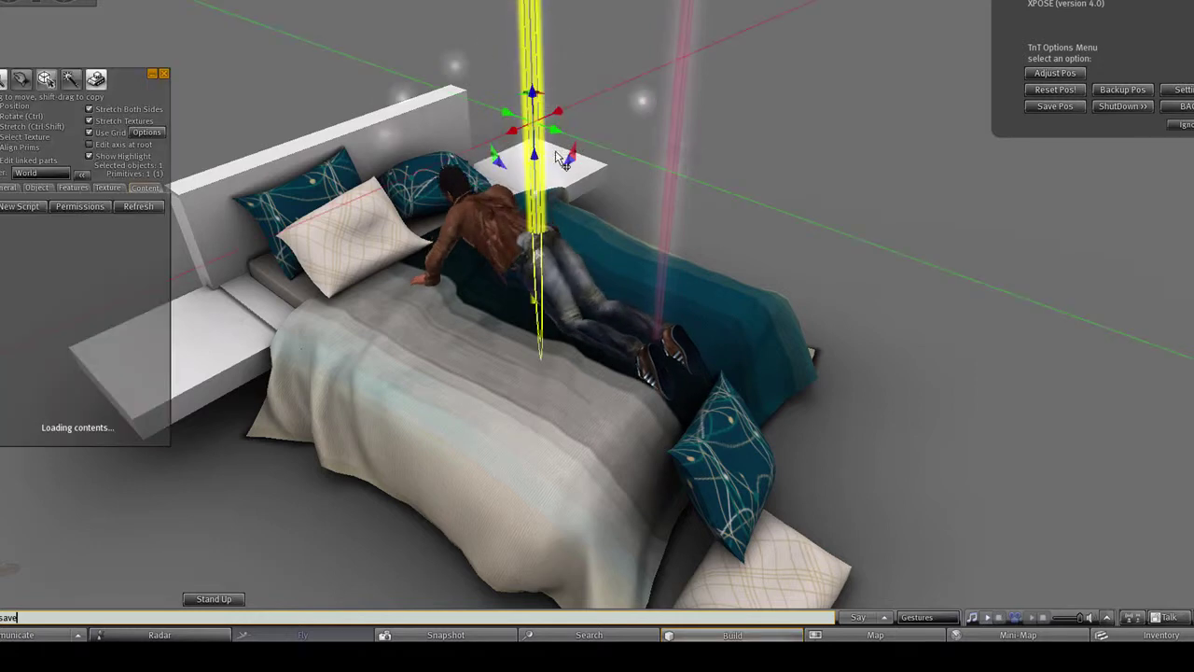
left_click(678, 130, "shift")
scroll(602, 248, "down", 3)
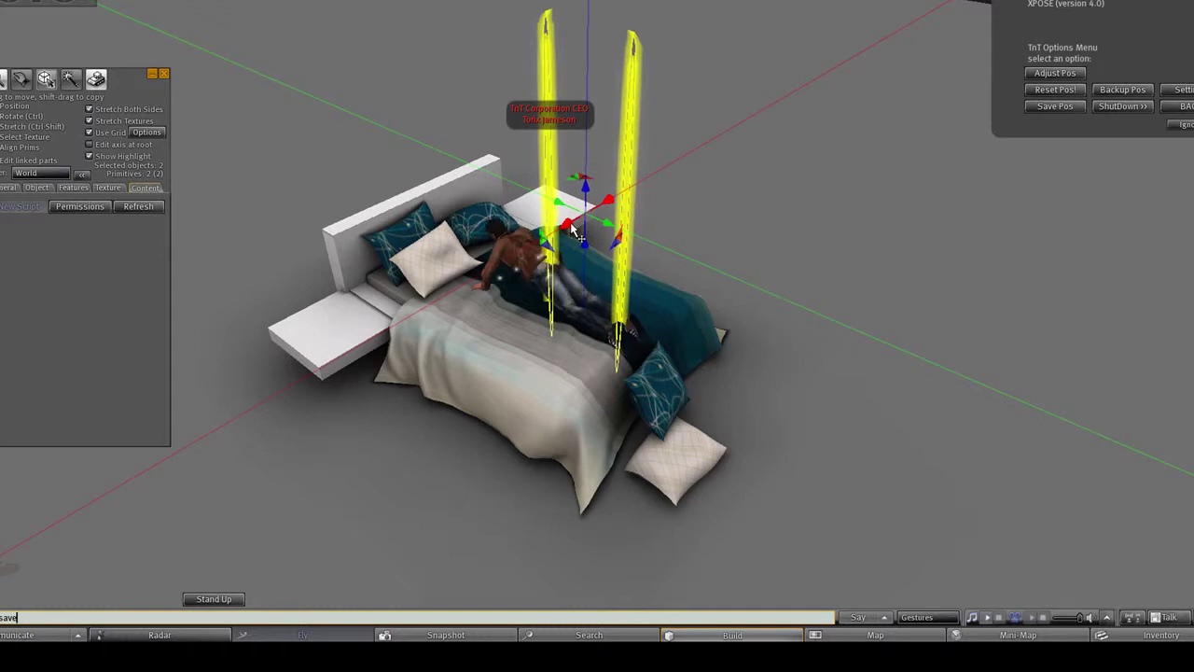
mouse_move(572, 229)
left_mouse_down()
mouse_move(462, 303)
mouse_move(448, 406)
mouse_move(452, 362)
mouse_move(443, 380)
left_mouse_up()
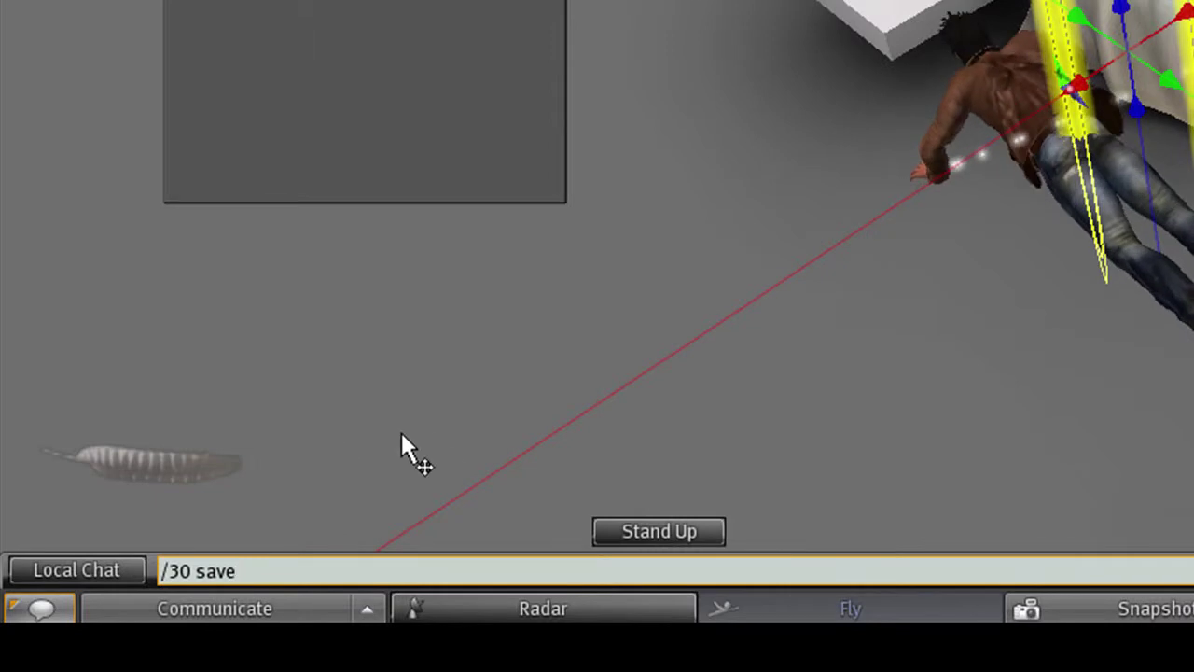
key("Return")
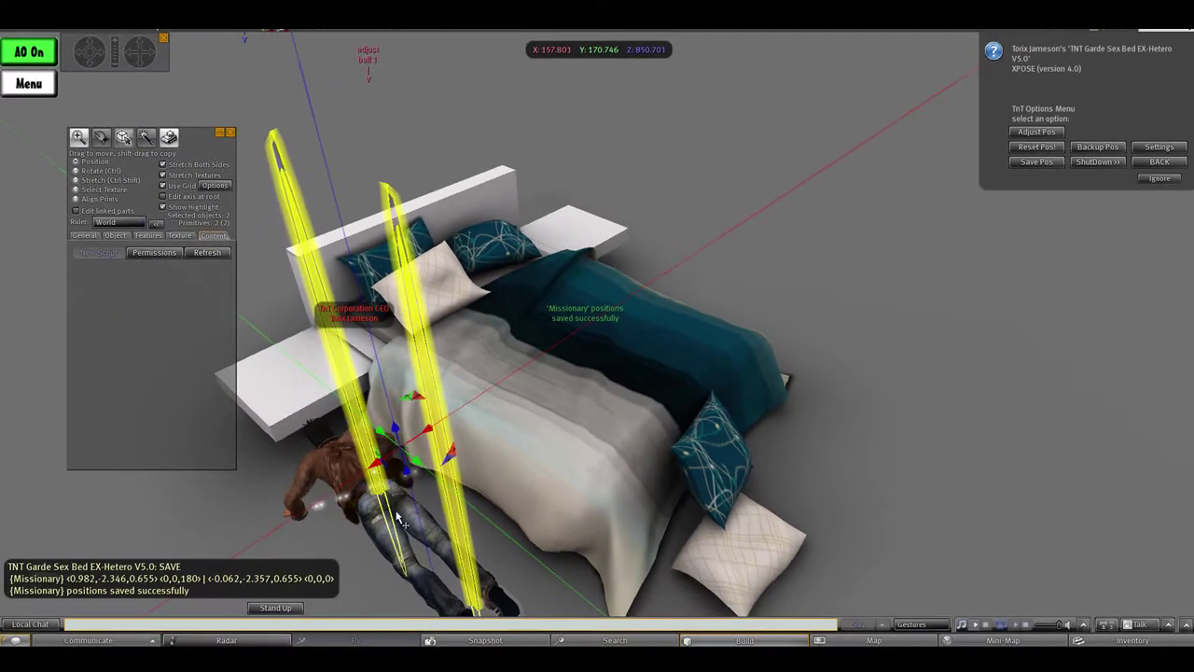
- Return through the bed menu to the Man On Top pose list
left_click(1160, 161)
left_click(1087, 166)
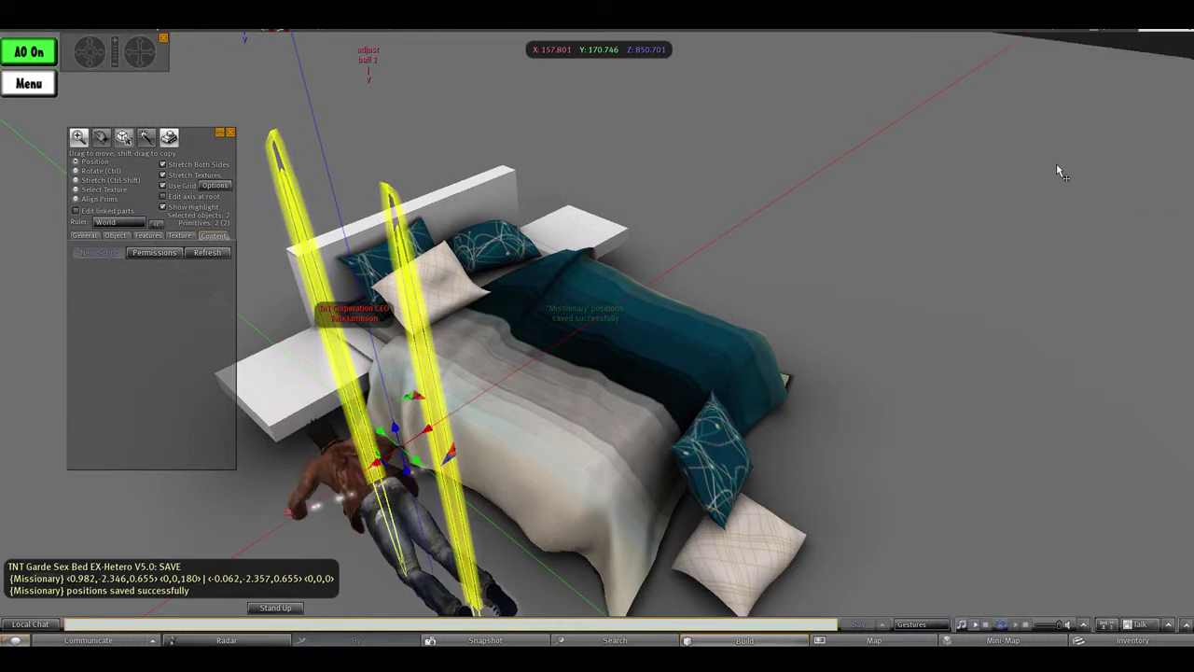
left_click(1044, 149)
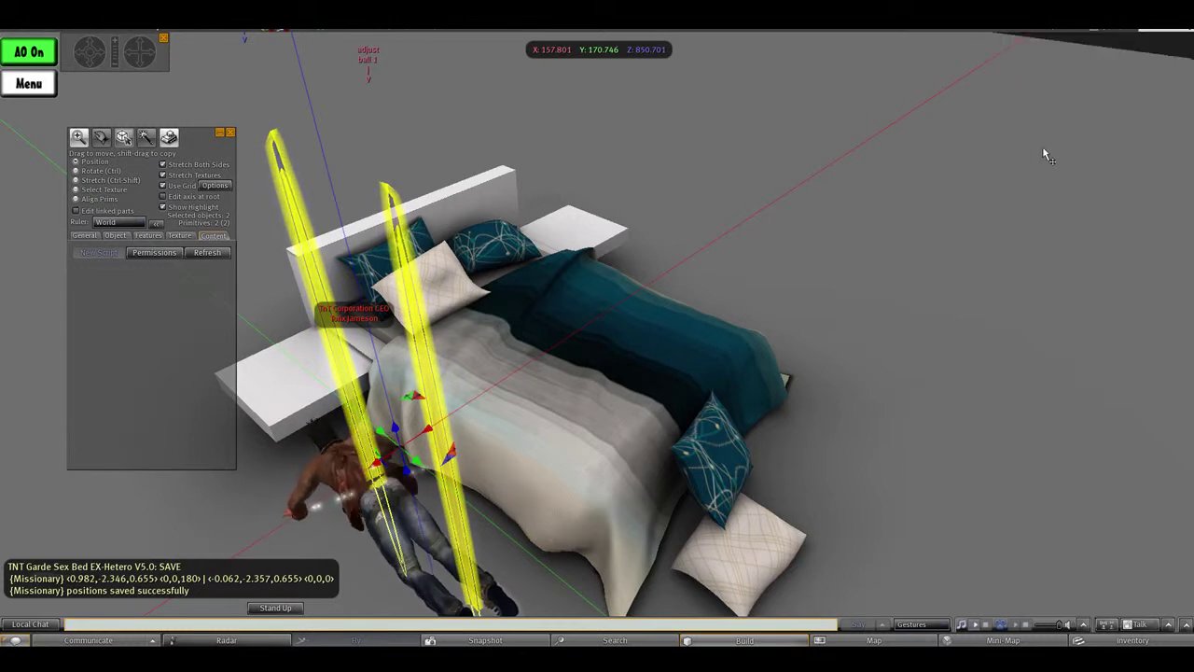
- Play the Drill pose, then switch back to Missionary and frame the bed closer
left_click(1099, 131)
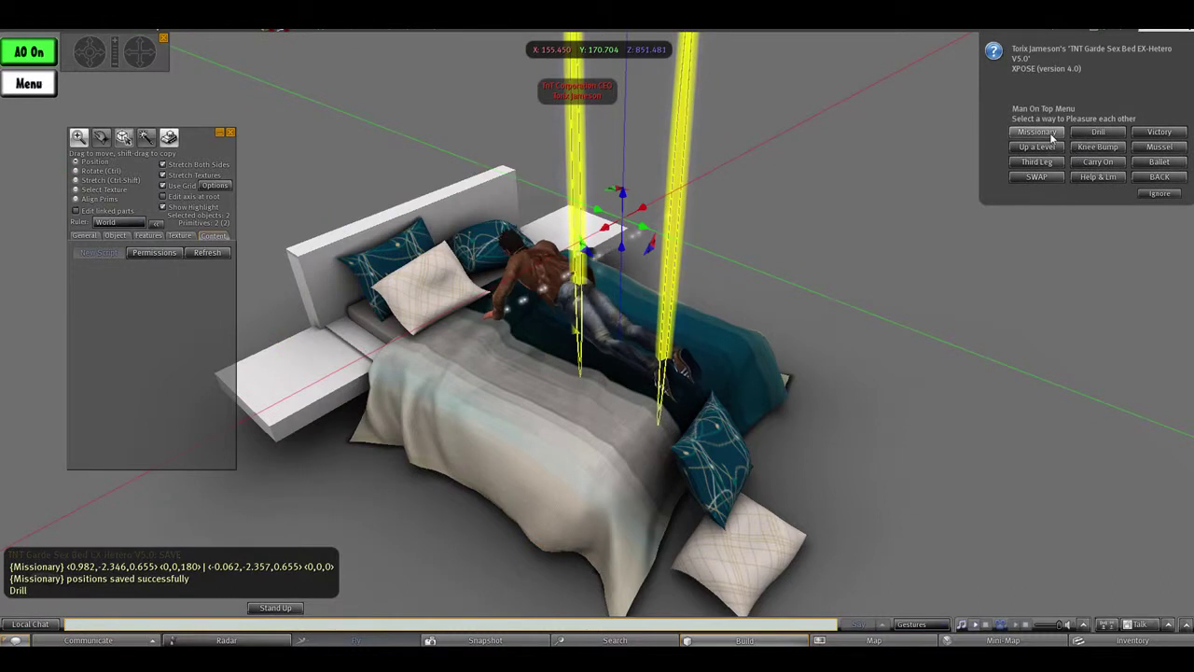
left_click(1050, 132)
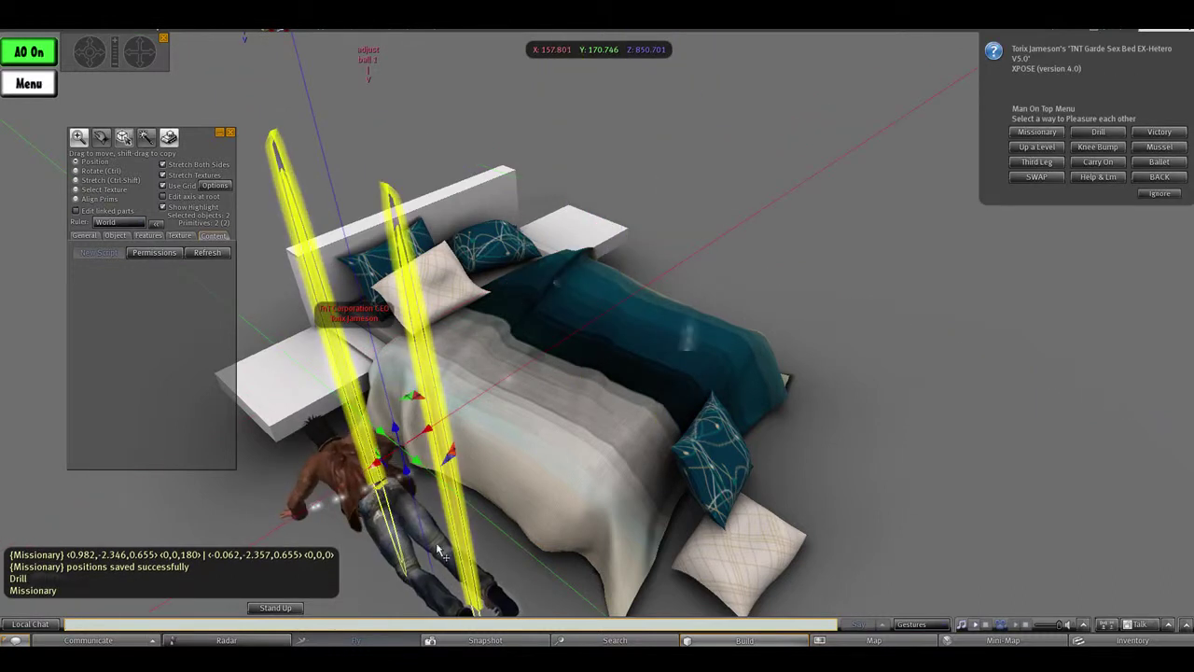
mouse_move(439, 550)
left_mouse_down("alt")
mouse_move(427, 476)
mouse_move(598, 345)
left_mouse_up("alt")
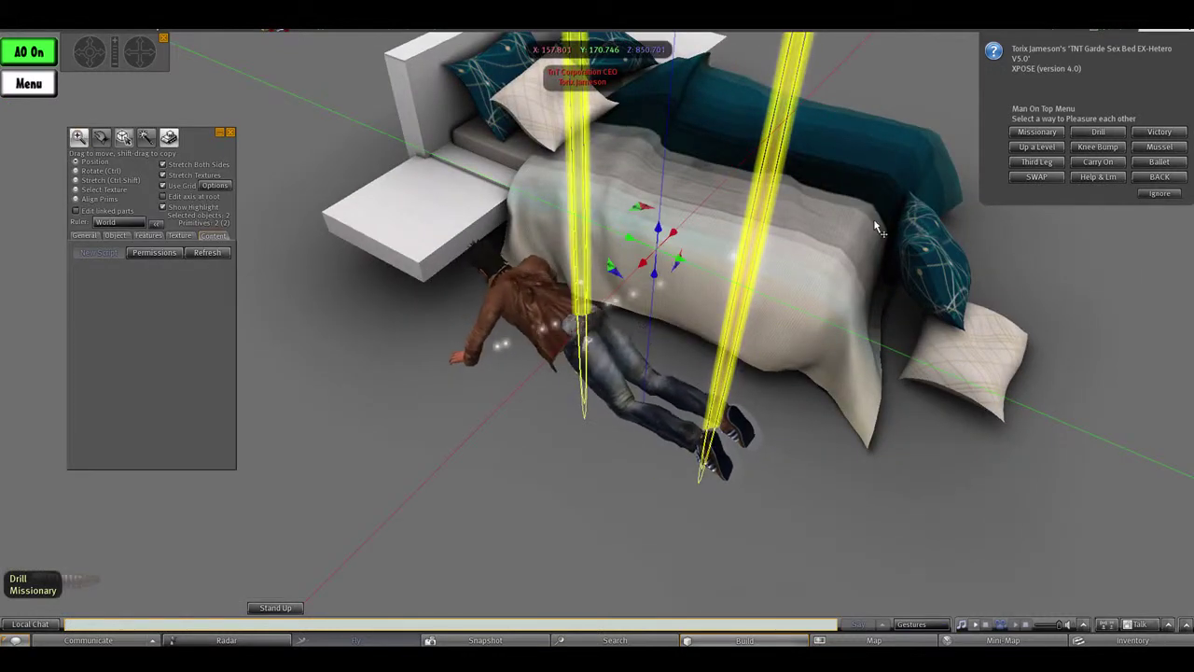
scroll(698, 264, "down", 2)
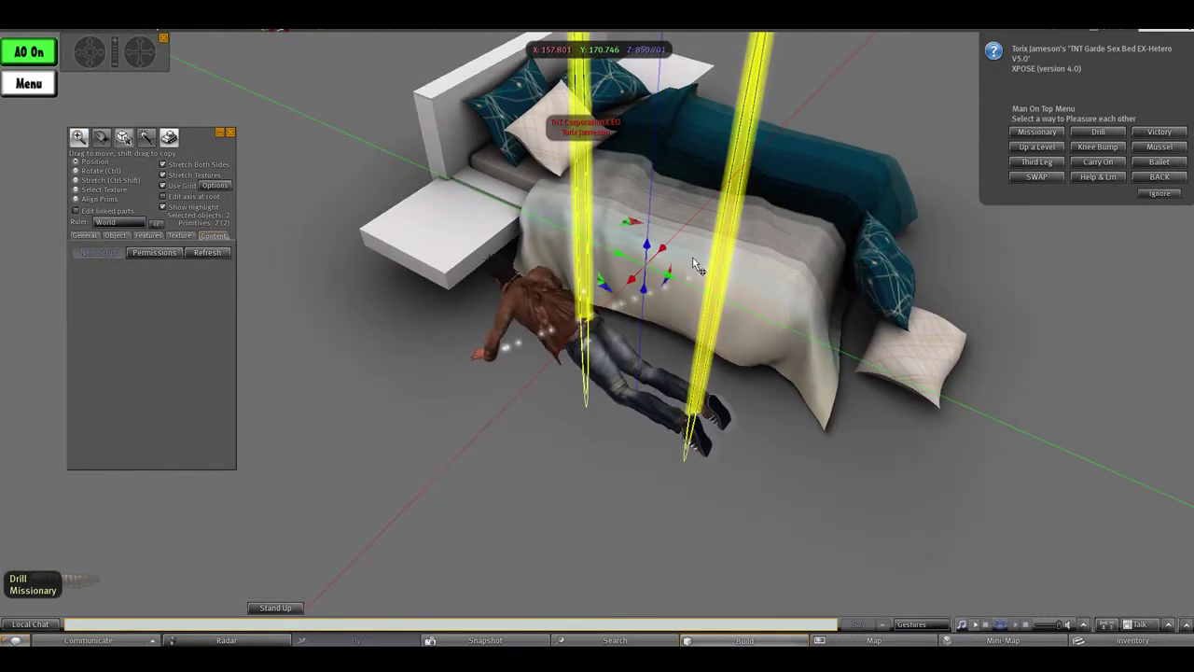
- Move one pose ball slightly along Y, then save and confirm the Missionary position
key("ctrl")
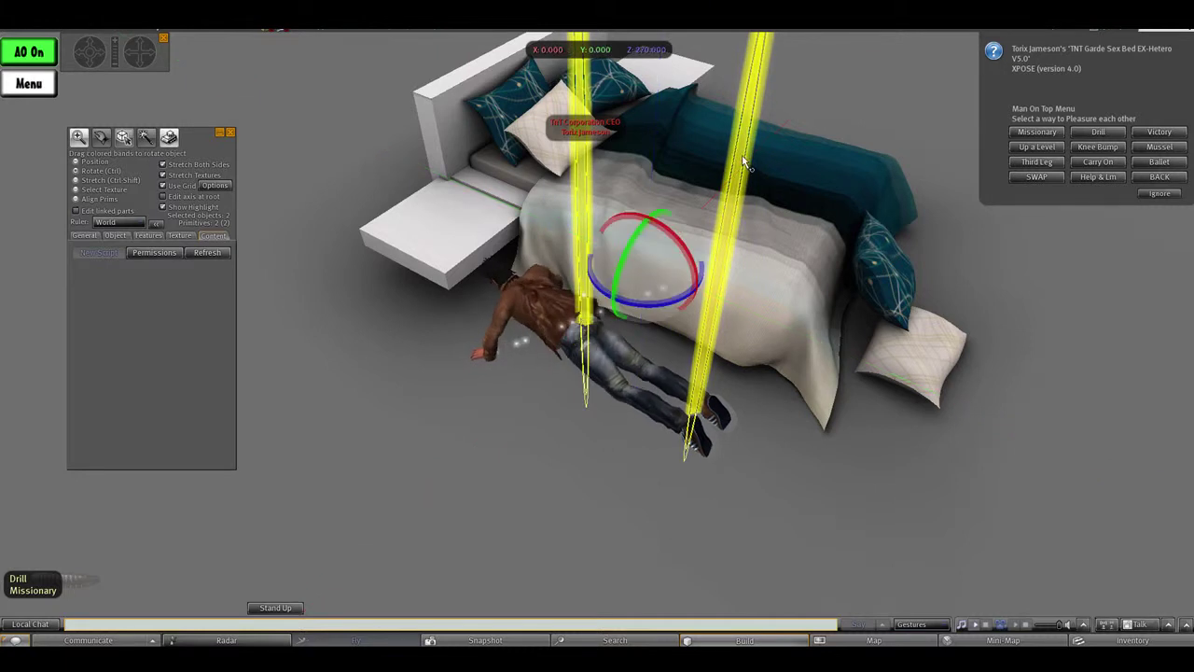
left_click(625, 199)
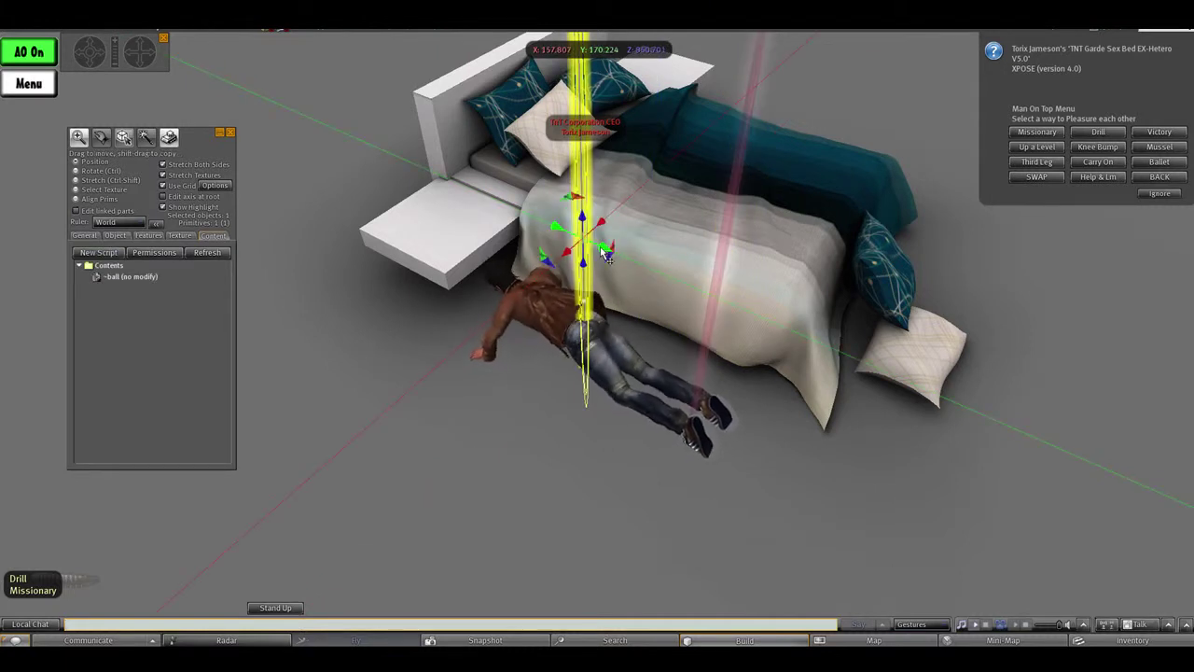
left_click_drag(604, 254, 653, 284)
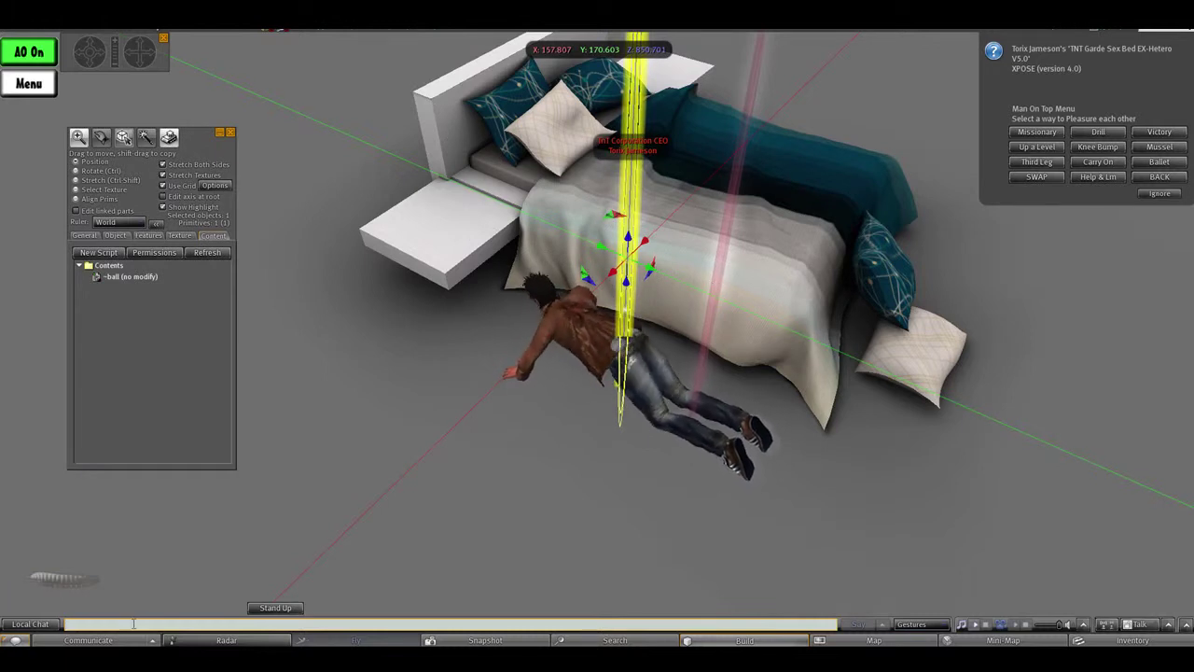
key("ctrl")
key("Return")
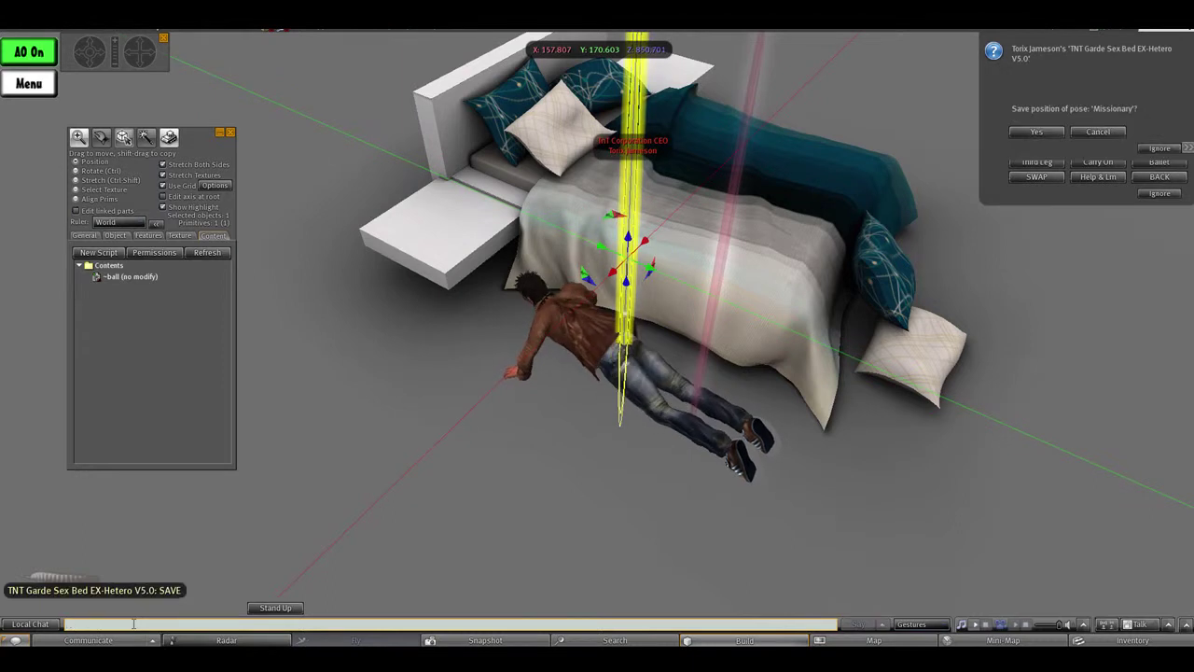
left_click(1029, 135)
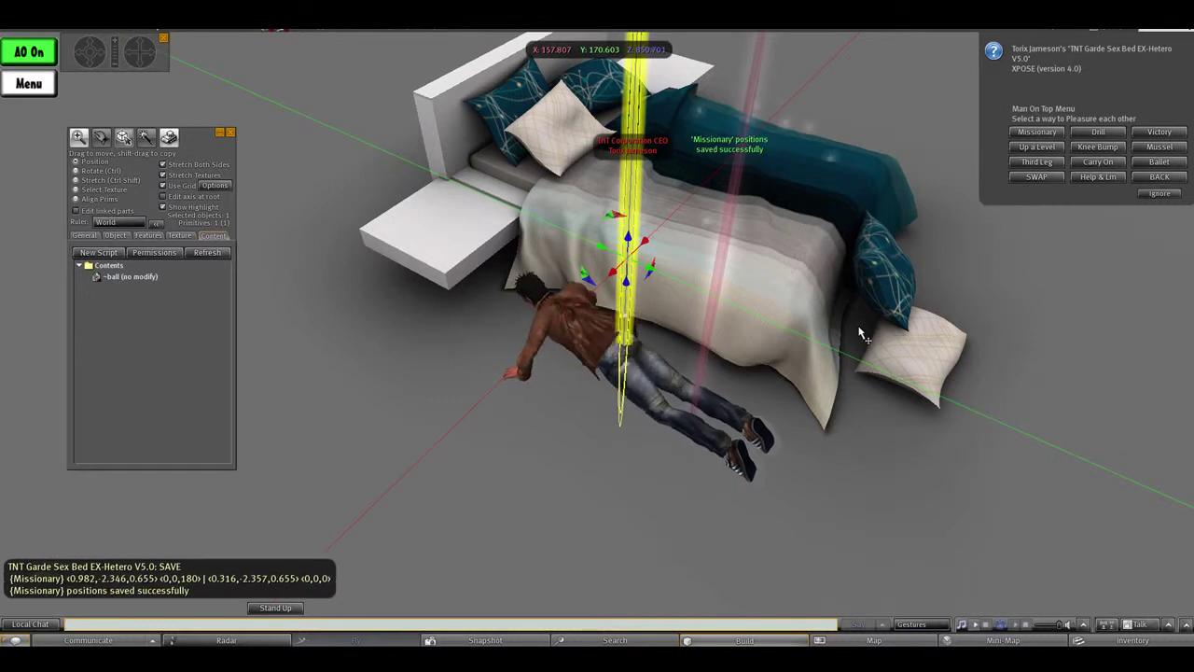
- Back out to the main menu and choose Options > Backup Pos to print all positions
left_click(1161, 177)
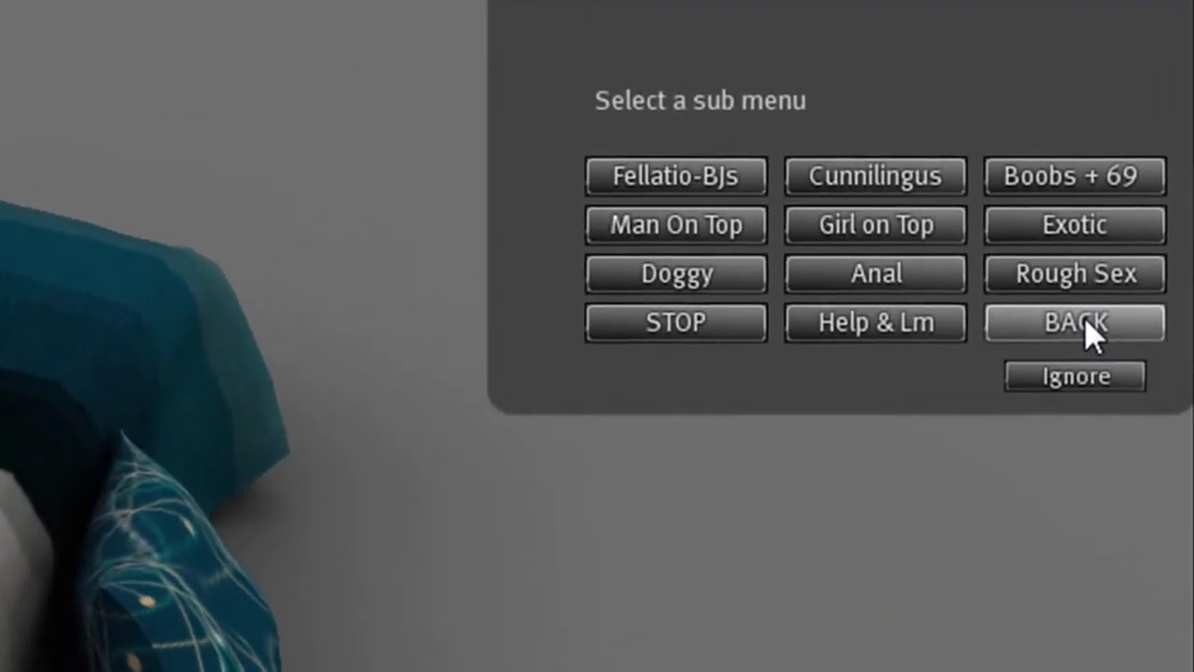
left_click(1086, 322)
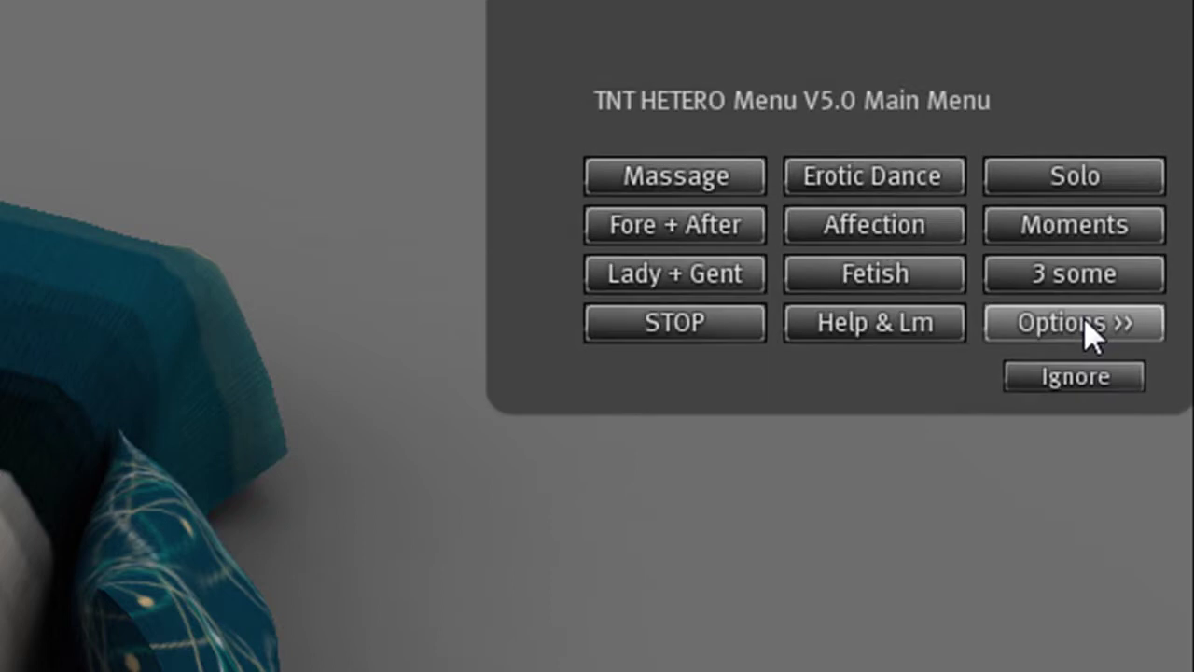
left_click(1085, 321)
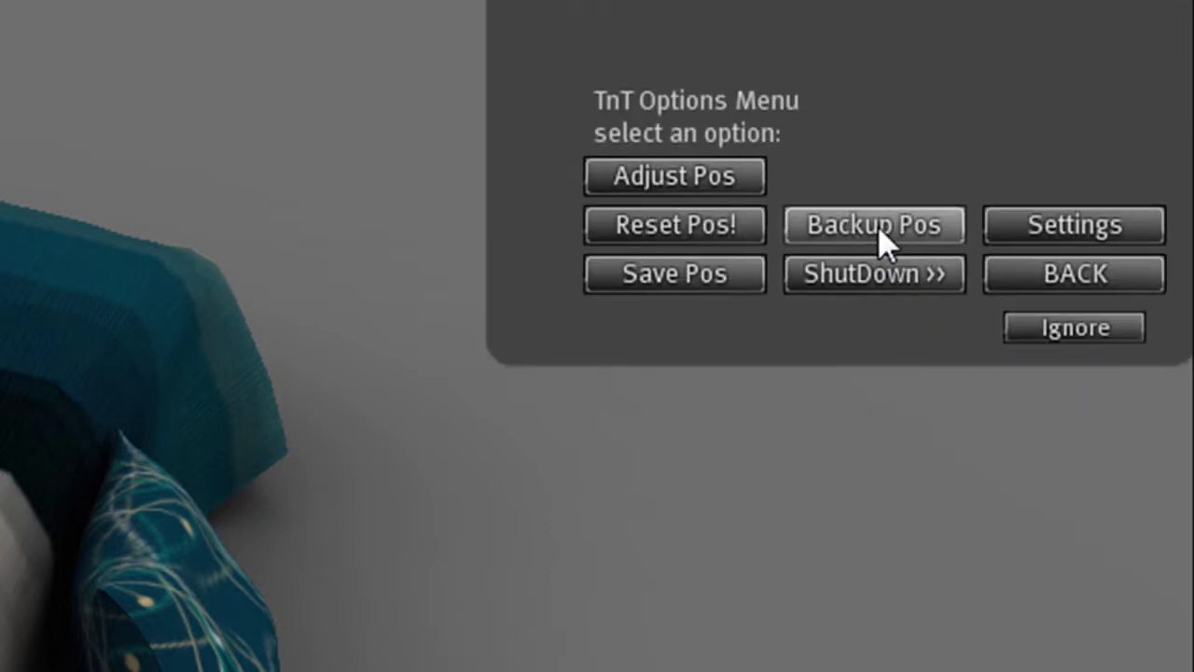
left_click(877, 227)
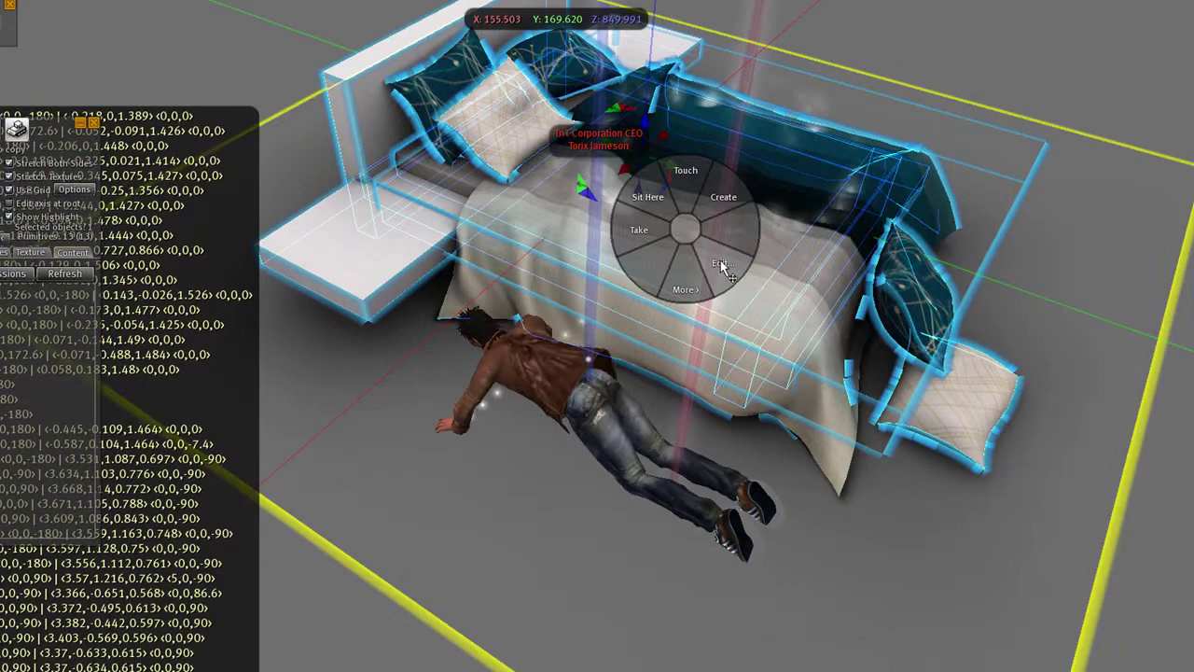
- Edit the bed, pick .POSITIONS in its contents, then reselect the whole linked bed
left_click(720, 263)
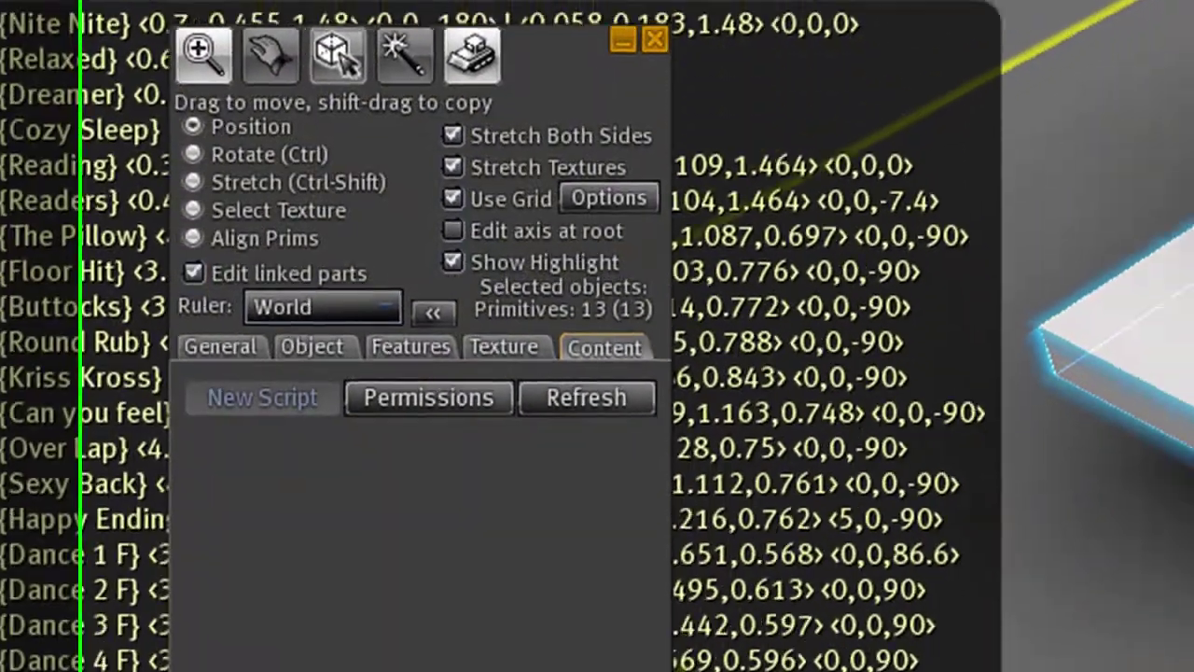
left_click(651, 244)
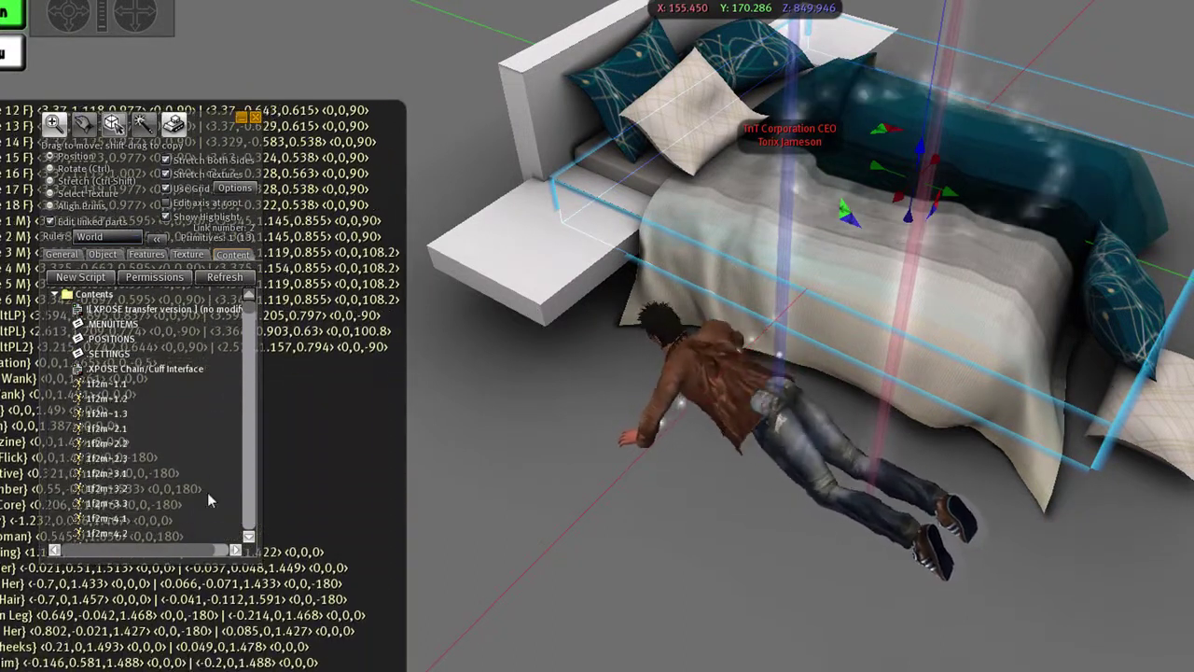
left_click(112, 339)
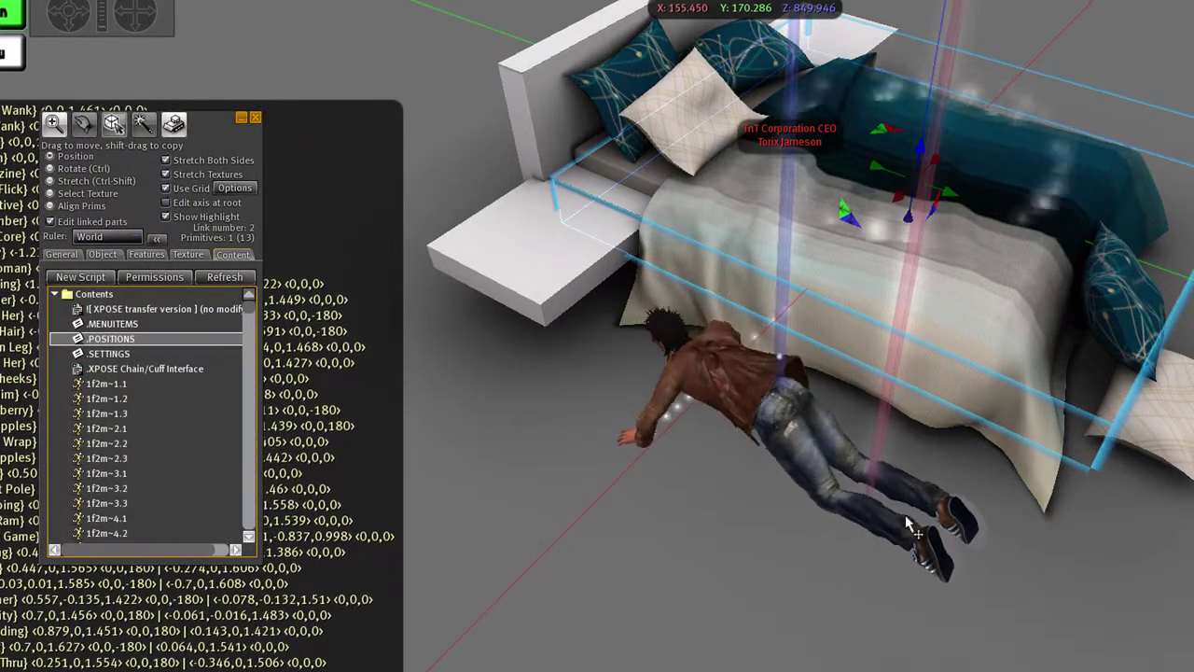
left_click(1032, 224)
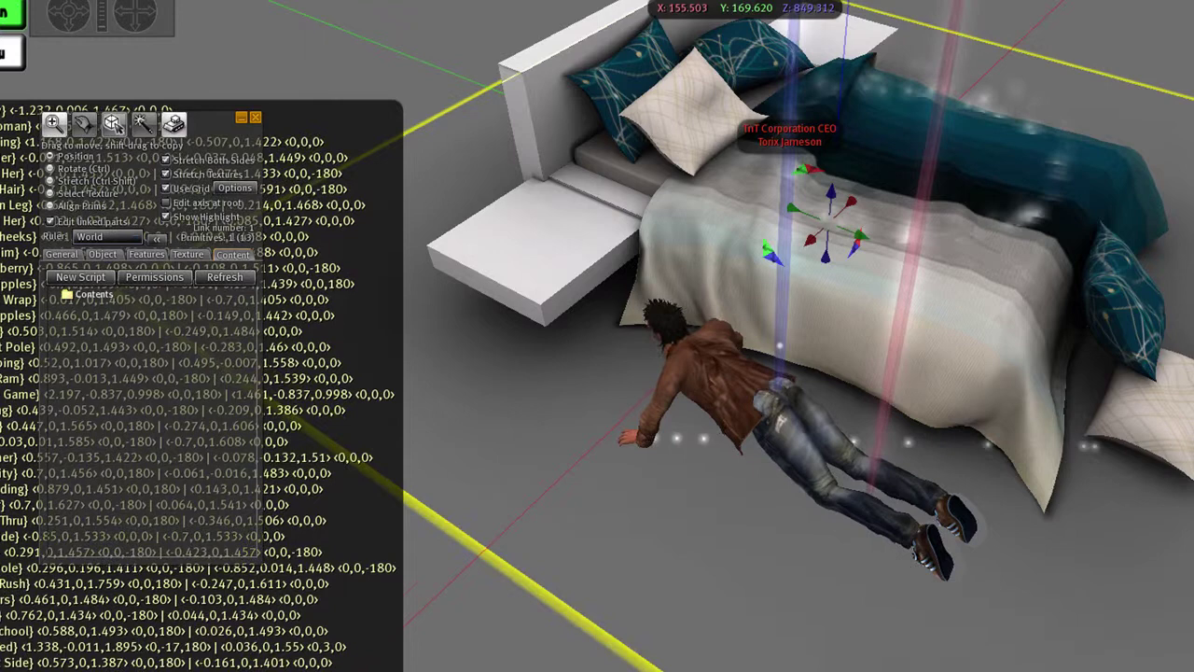
left_click(1032, 216)
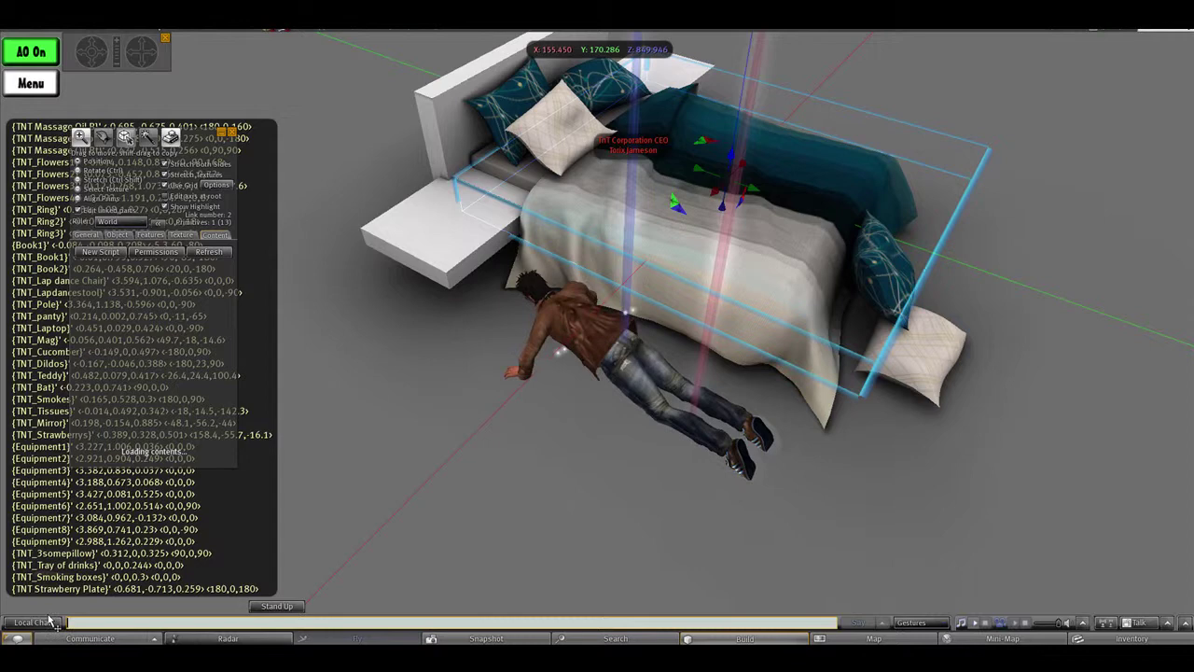
- Select the local chat position list from the {1} line to the end and copy it
left_click(45, 626)
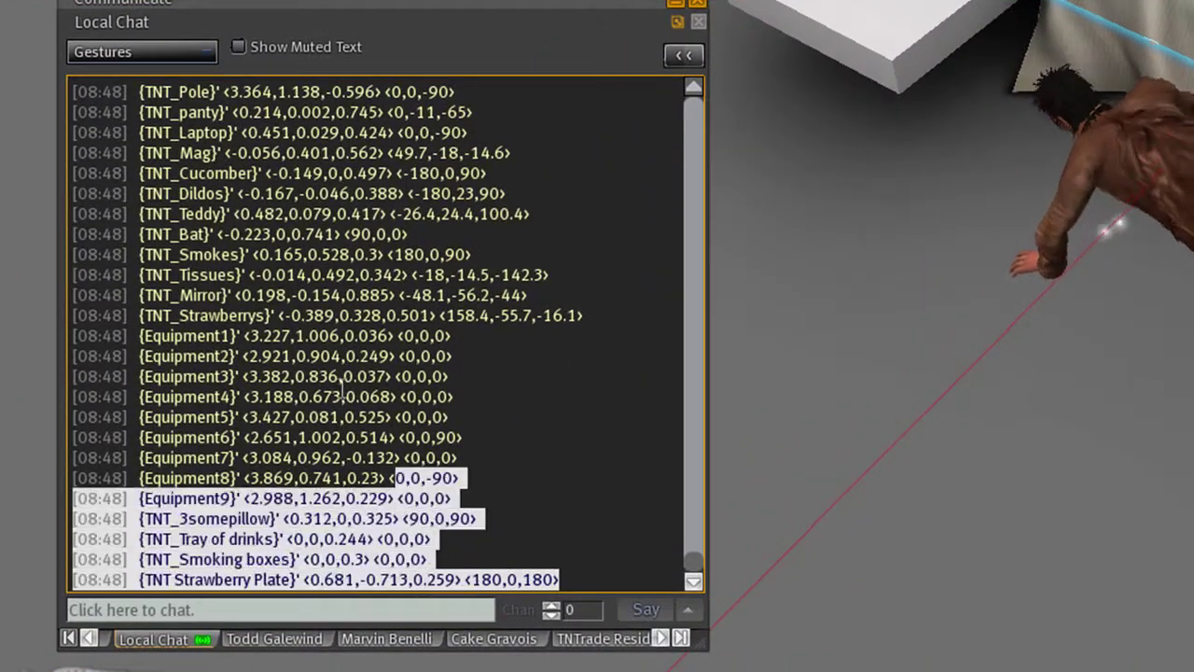
mouse_move(343, 390)
left_mouse_down()
mouse_move(113, 91)
mouse_move(88, 28)
left_mouse_up()
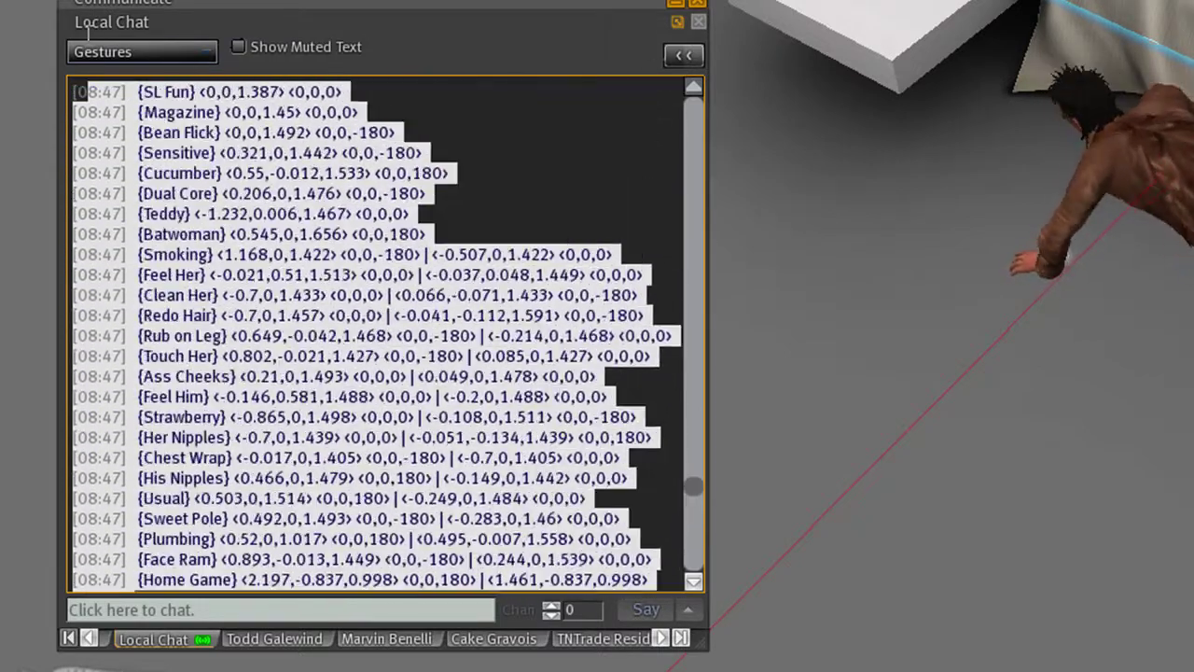
mouse_move(88, 28)
left_mouse_down()
mouse_move(68, 111)
mouse_move(51, 36)
mouse_move(47, 80)
left_mouse_up()
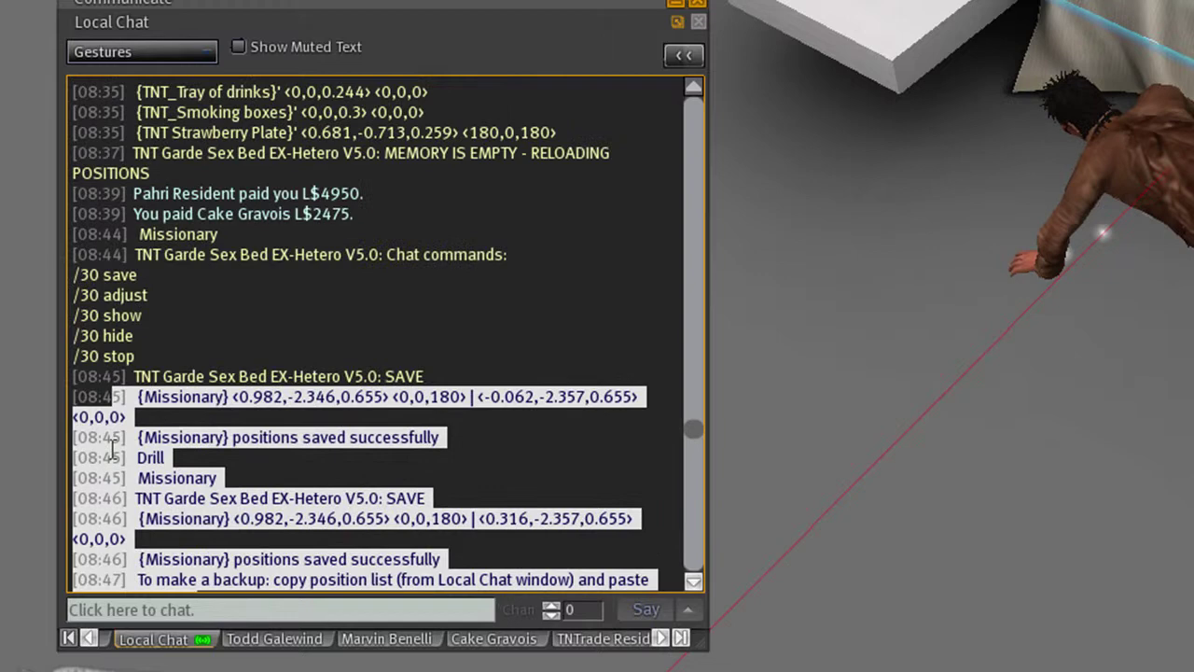
mouse_move(46, 80)
left_mouse_down()
mouse_move(98, 499)
mouse_move(70, 297)
left_mouse_up()
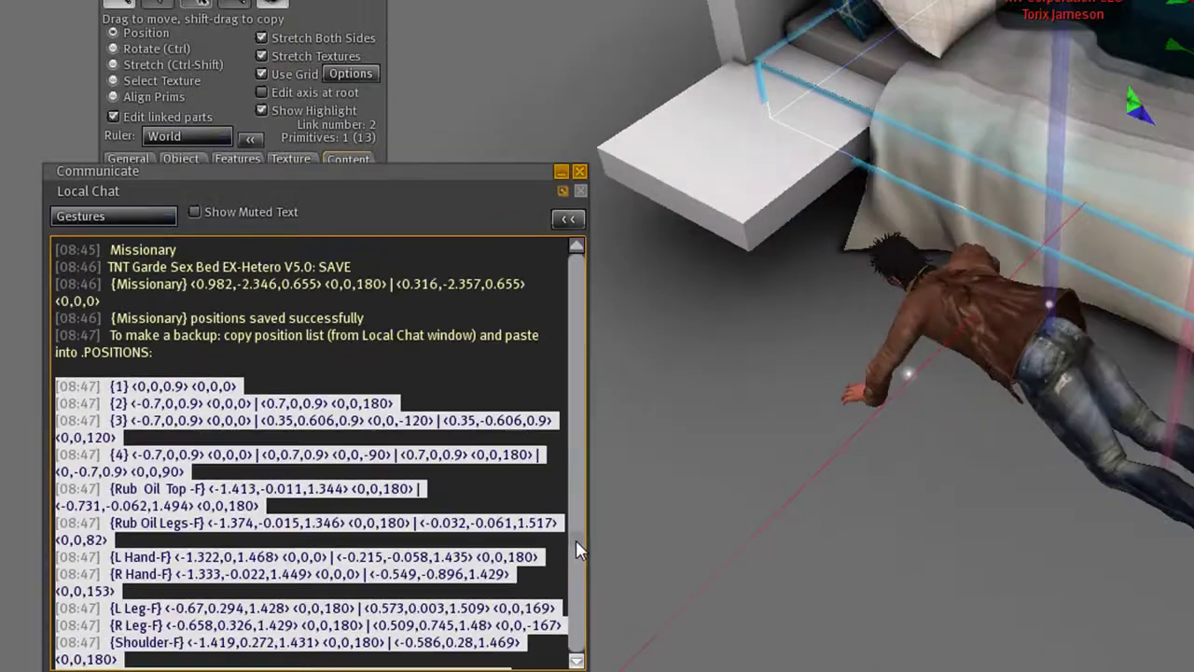
scroll(444, 526, "down", 10)
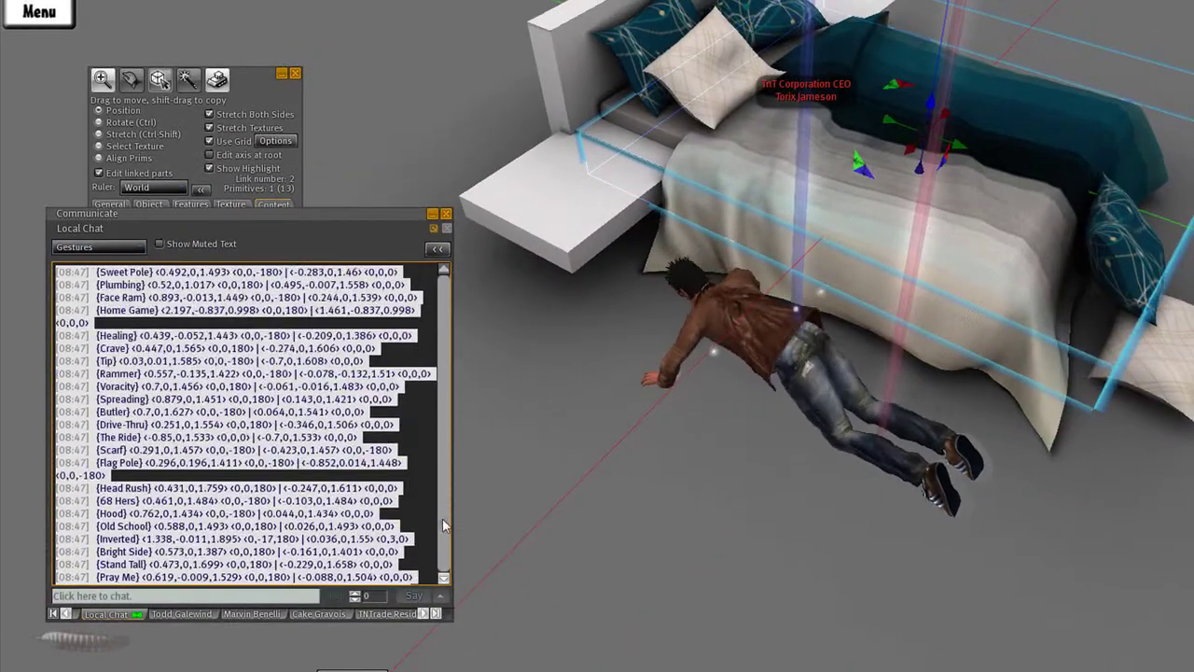
left_click_drag(443, 526, 442, 504)
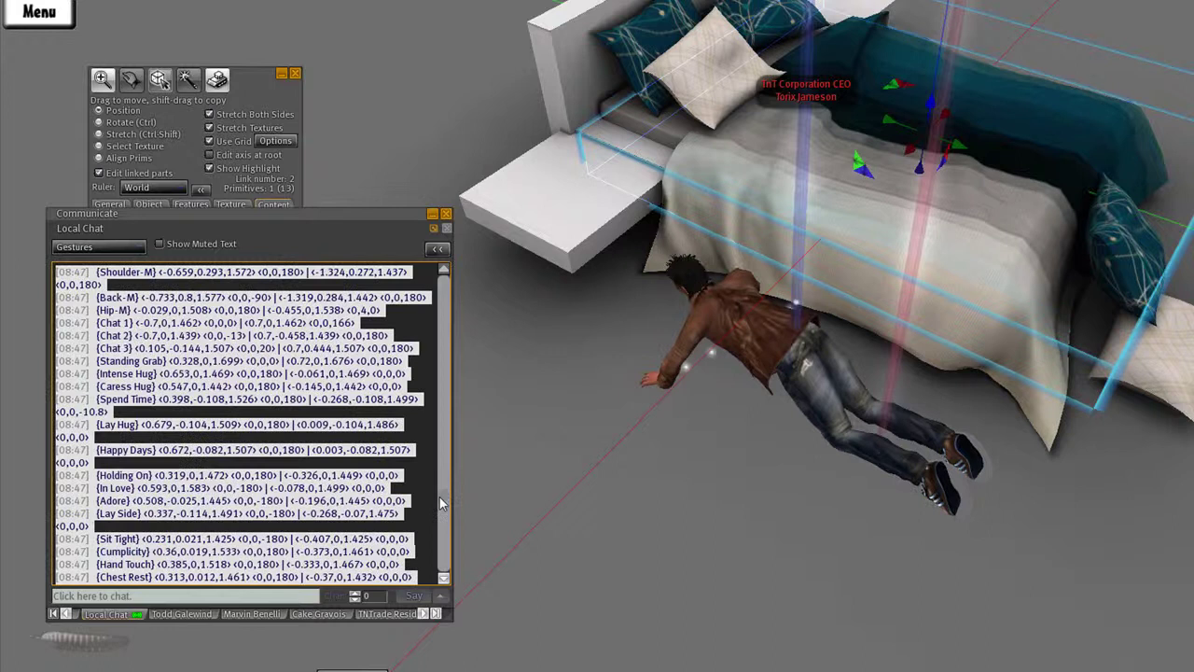
key("ctrl")
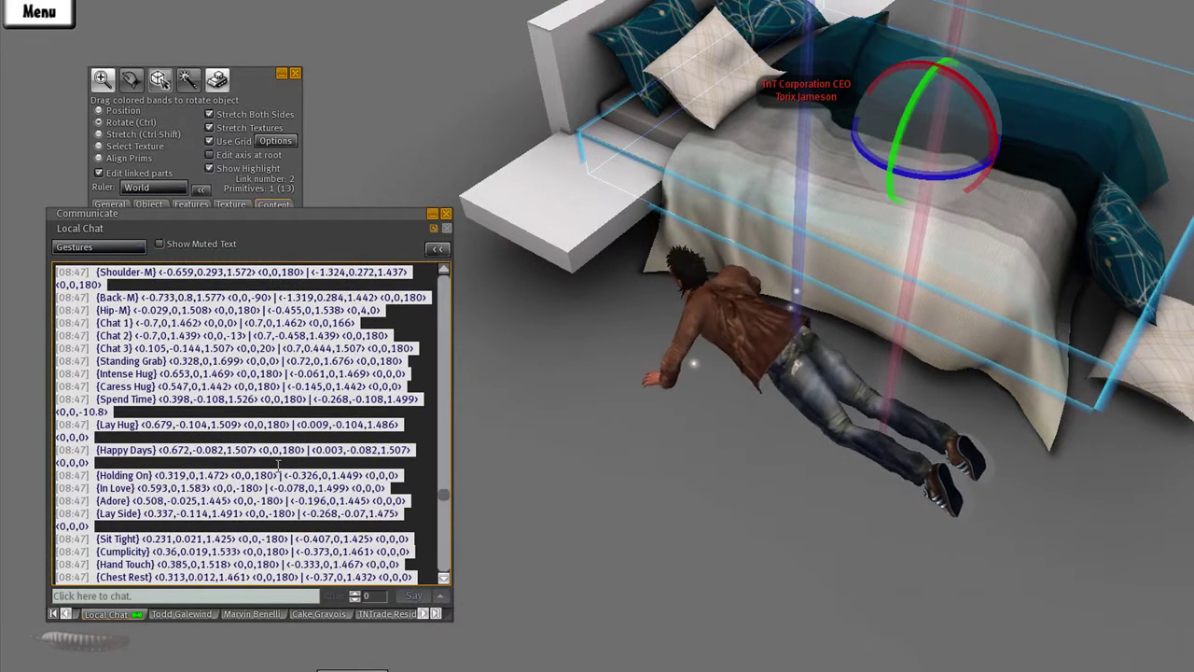
- Open the .POSITIONS notecard, select all its text, and paste the copied positions over it
left_click(445, 217)
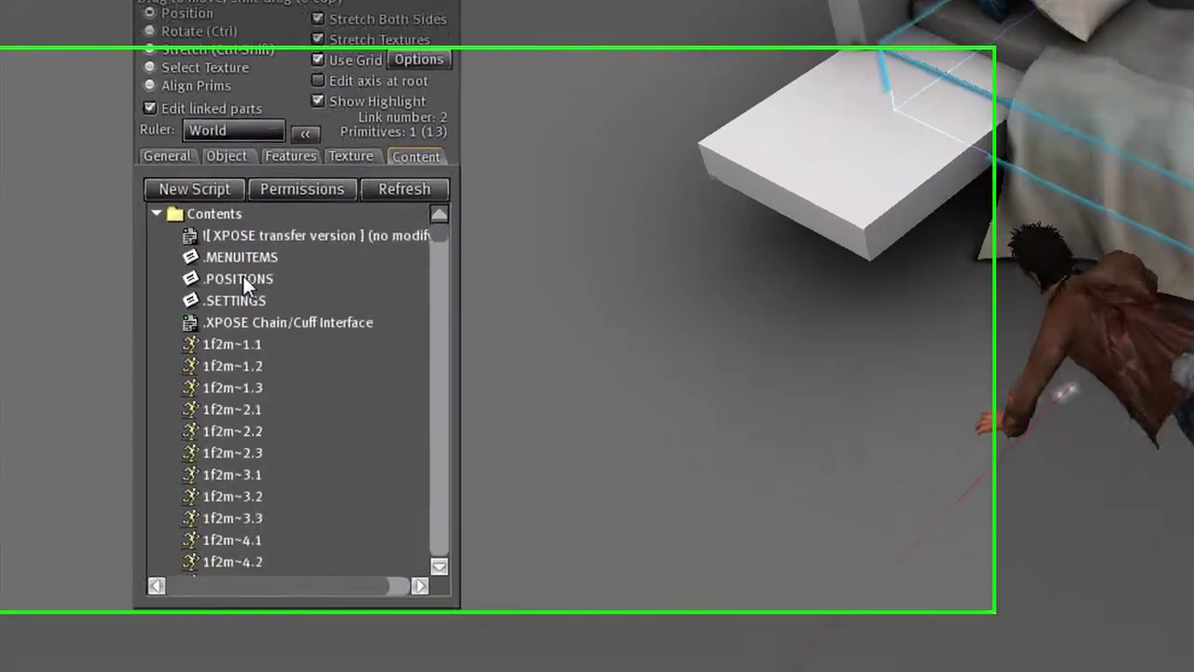
left_click(157, 284)
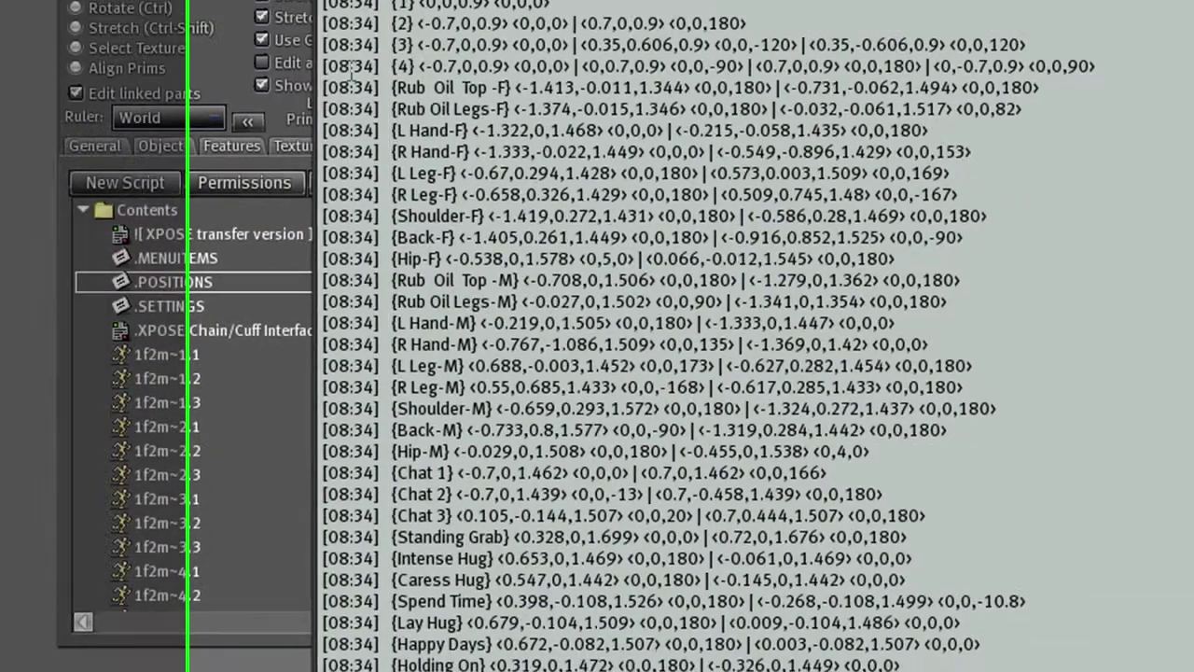
left_click_drag(113, 55, 641, 127)
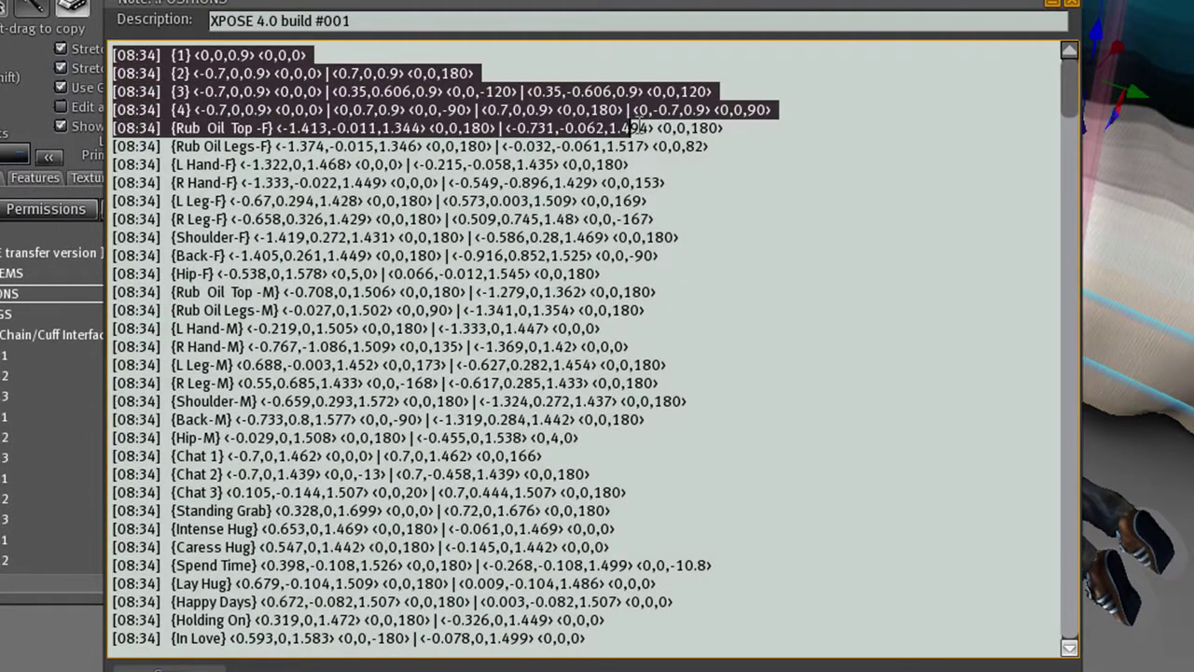
left_click_drag(1071, 100, 1037, 653)
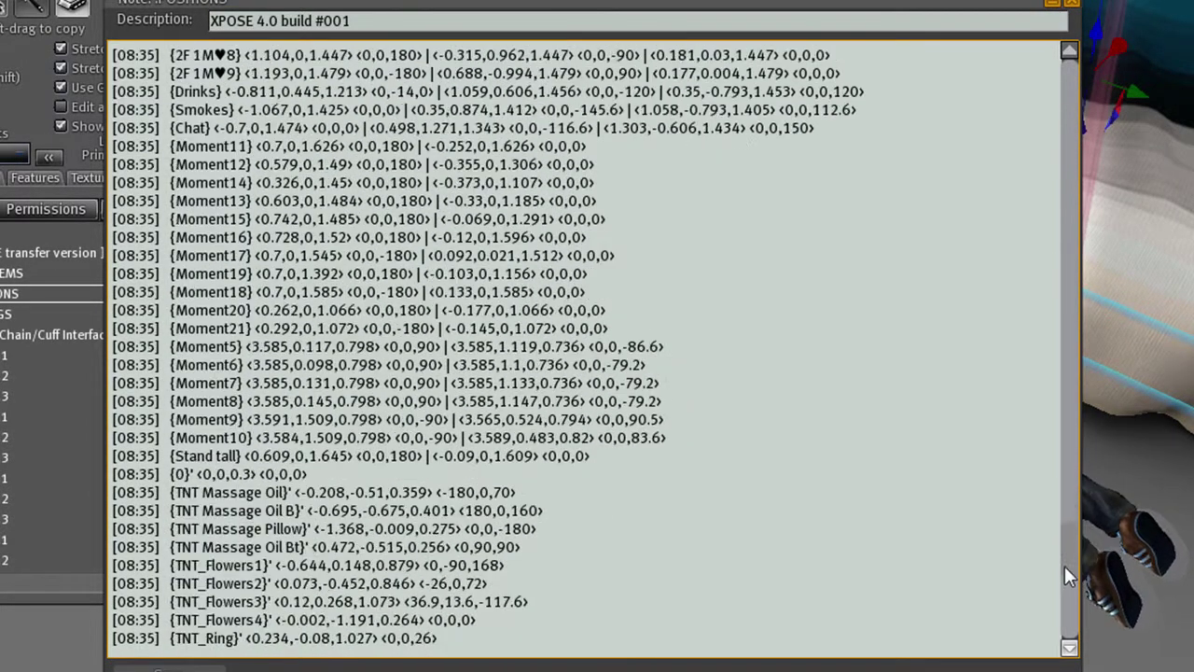
left_click(1026, 645, "shift")
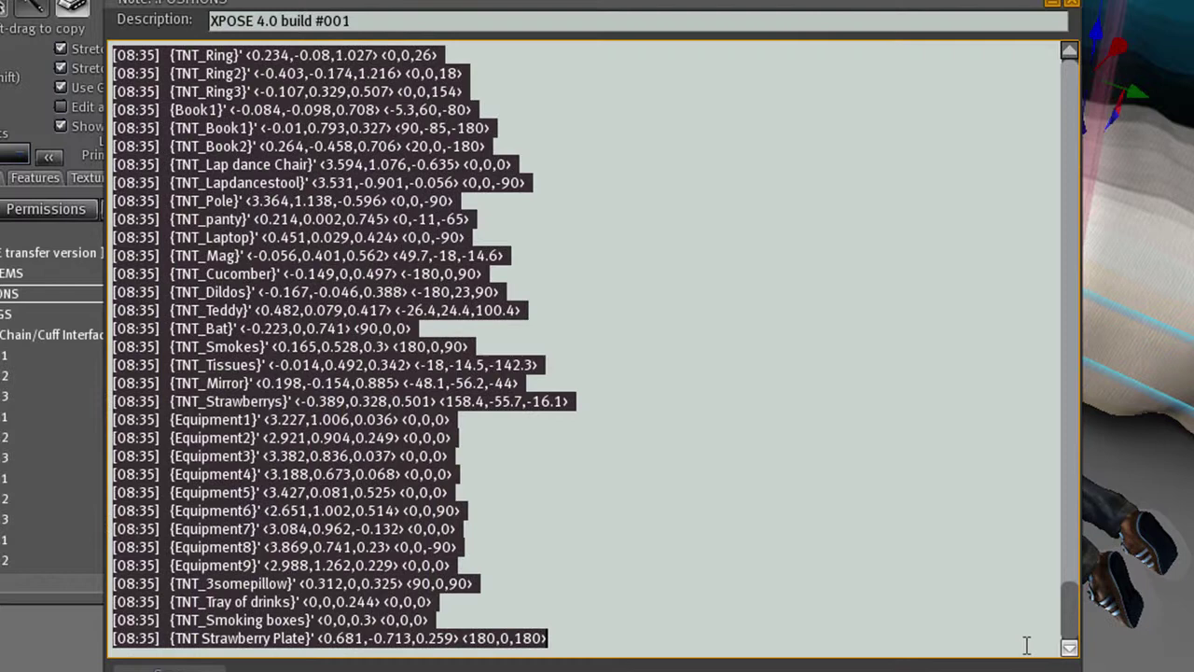
mouse_move(1073, 598)
left_mouse_down()
mouse_move(1072, 45)
mouse_move(1071, 578)
left_mouse_up()
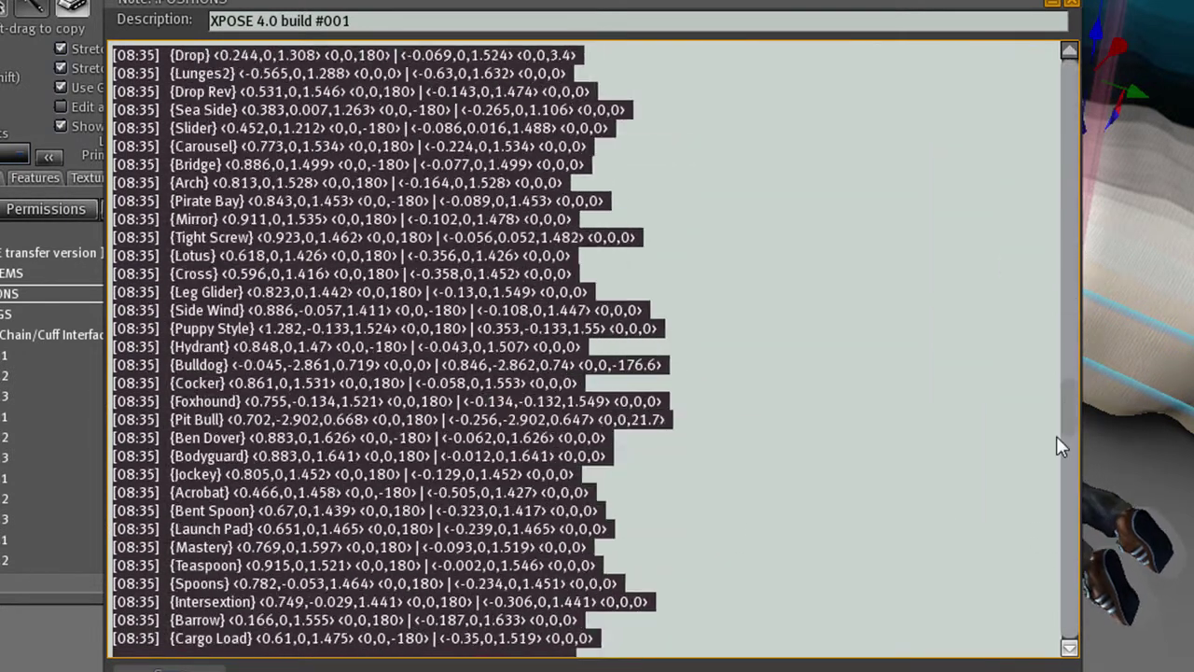
key("ctrl")
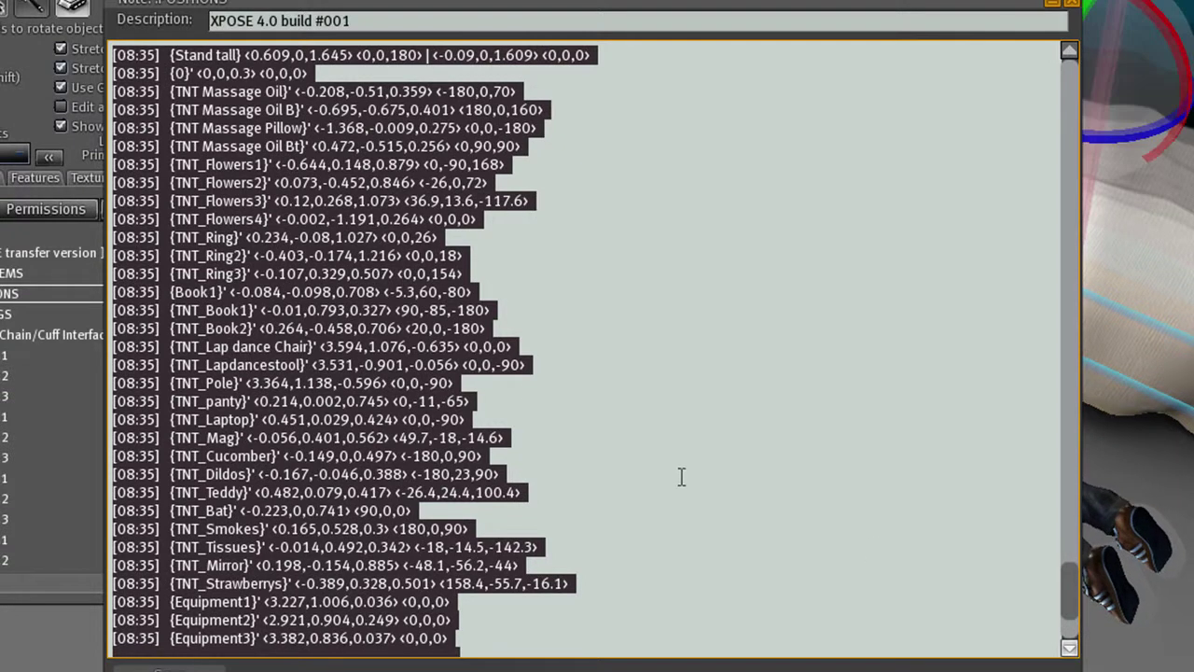
key("ctrl+v")
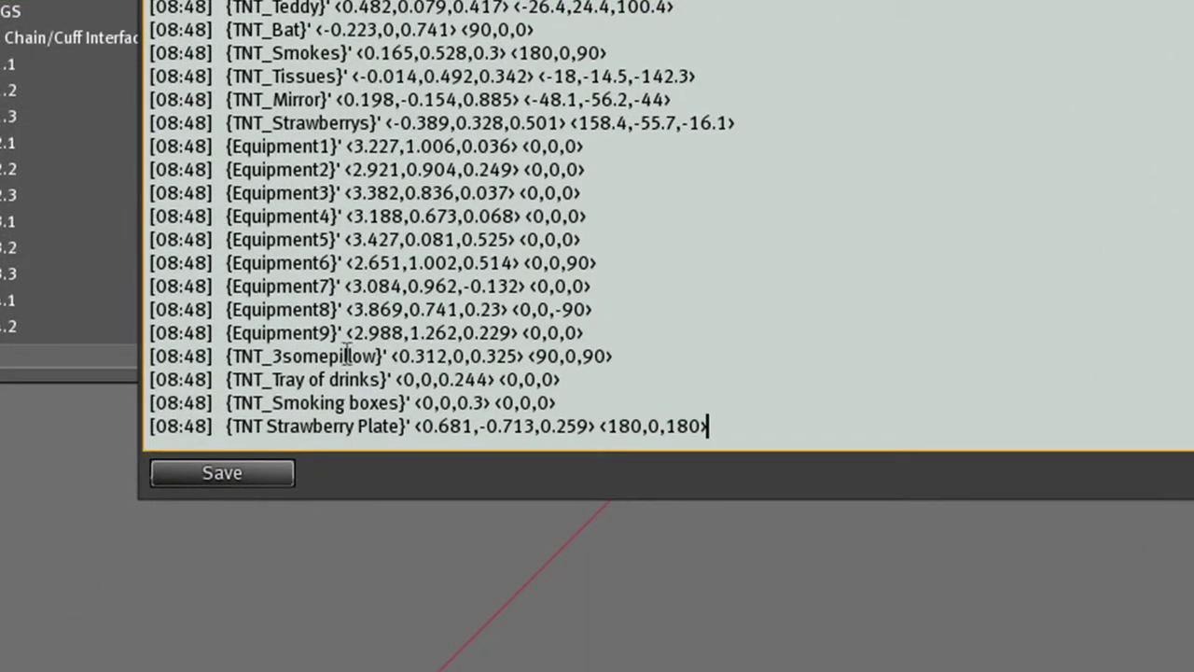
- Save and close the .POSITIONS notecard, then exit bed editing with Esc
left_click(261, 471)
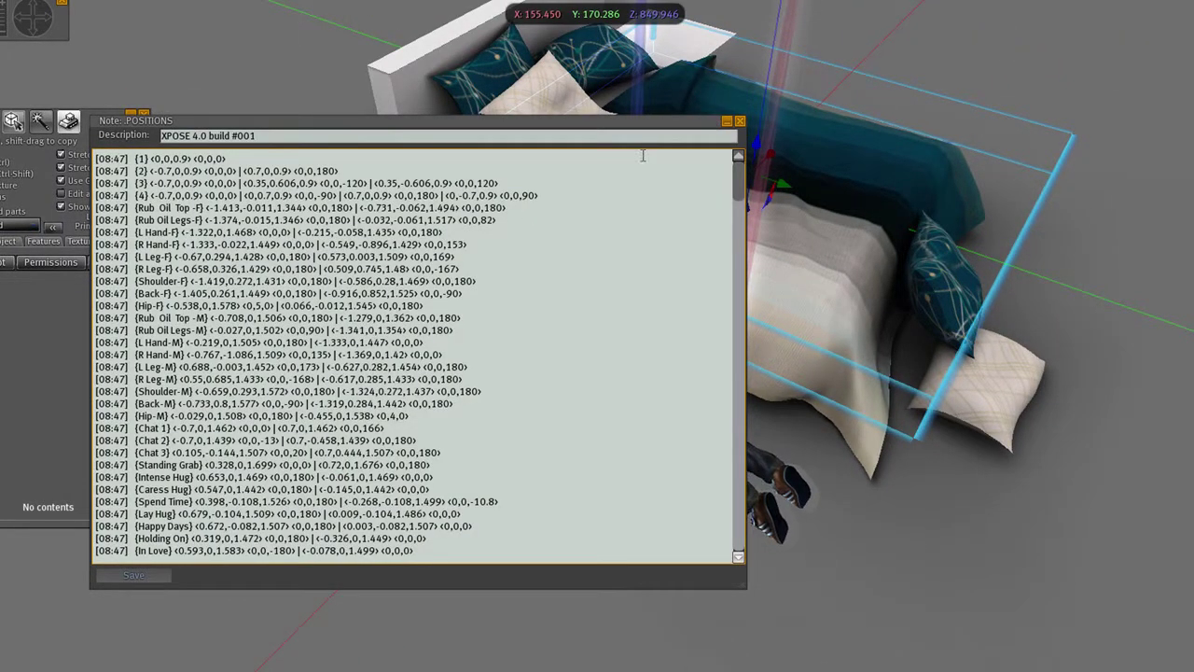
left_click(740, 122)
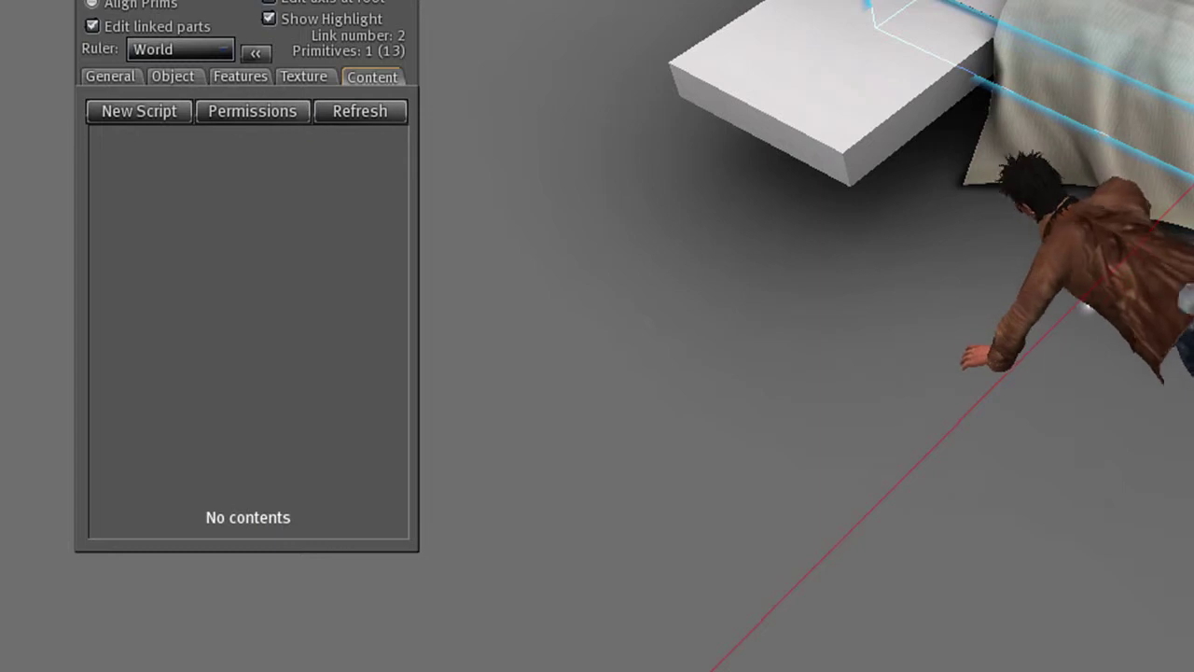
key("Escape")
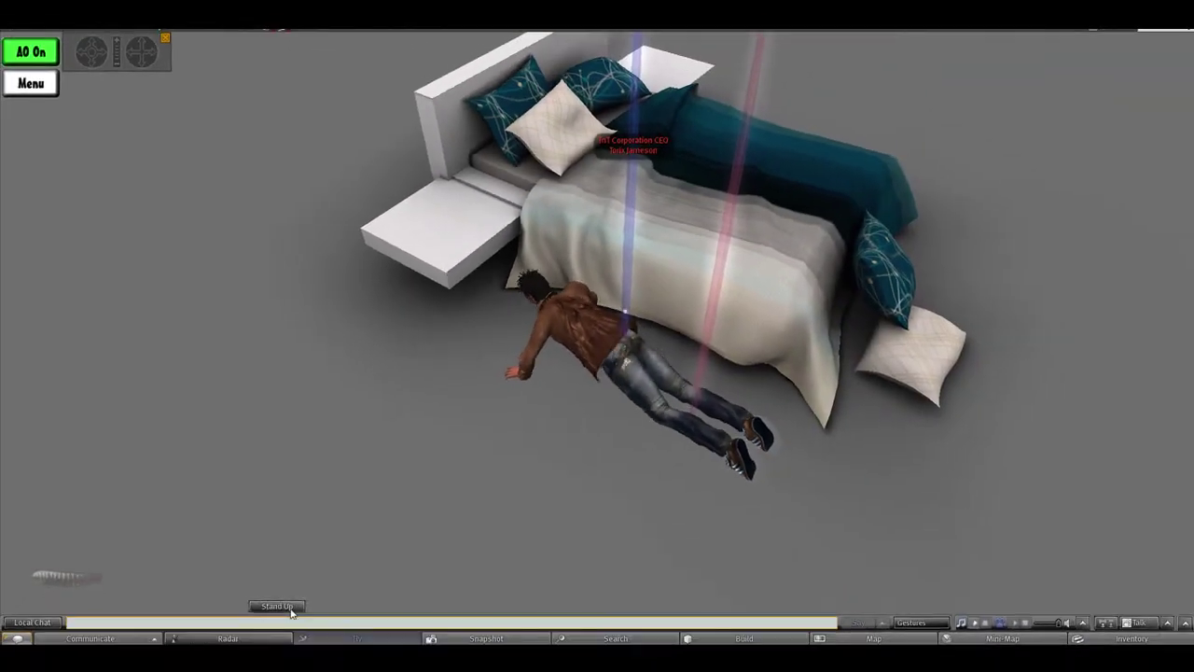
- Stand the avatar up, stop the bed's animation, and go to its Options menu
left_click(291, 608)
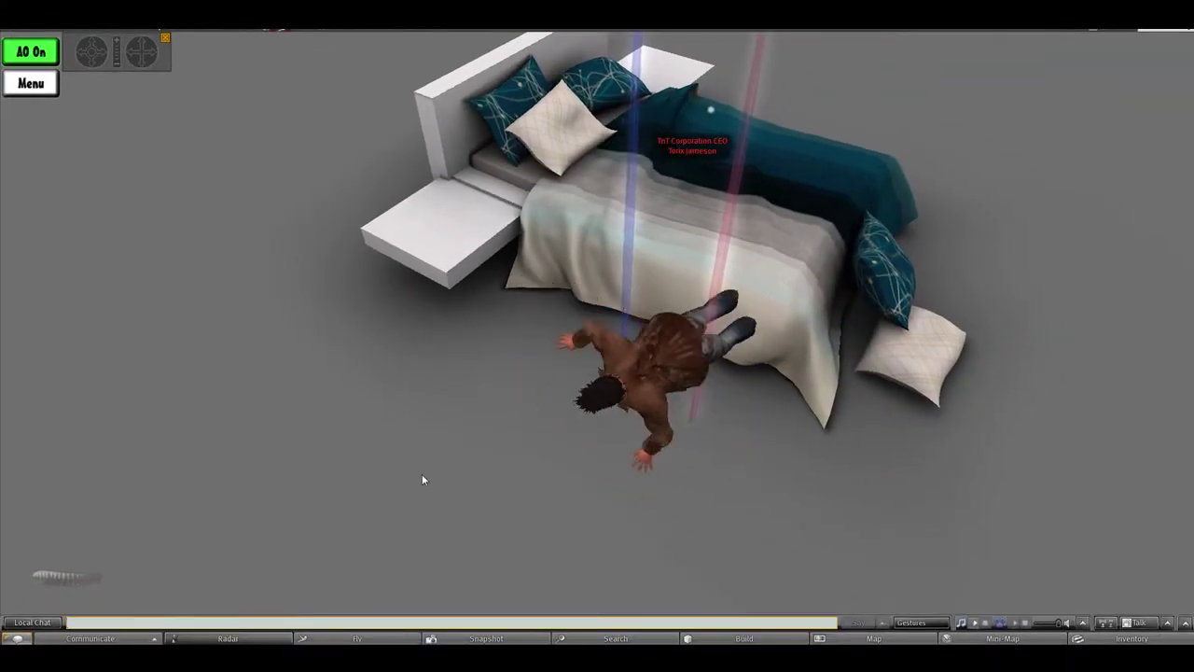
left_click(657, 189)
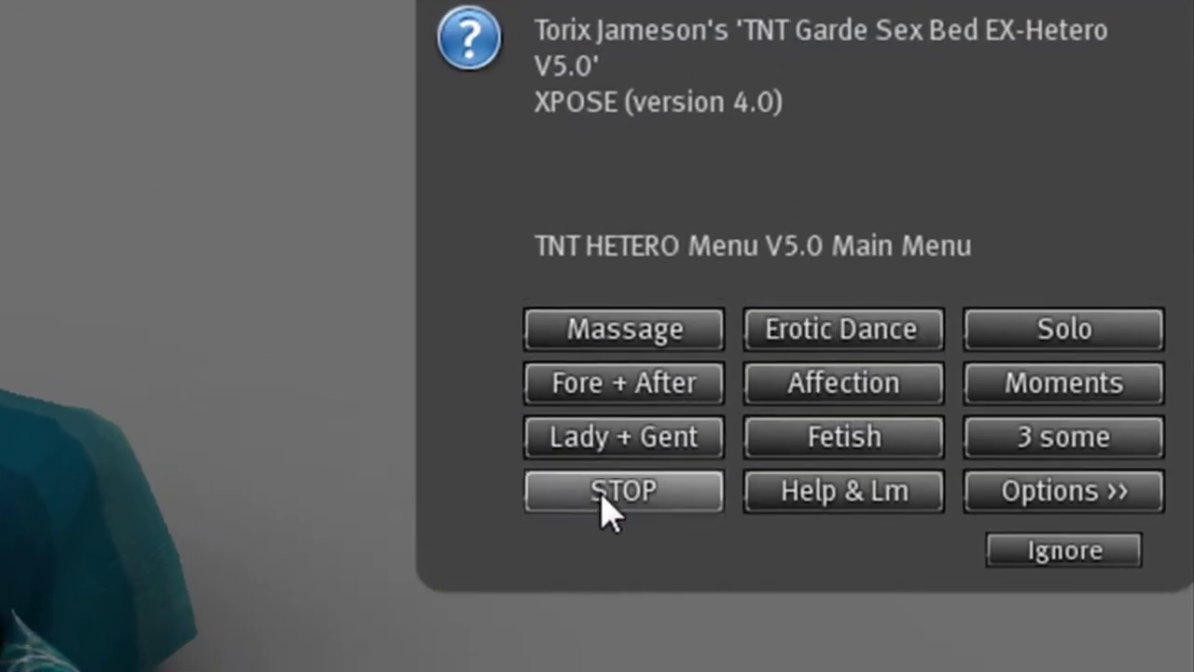
left_click(602, 499)
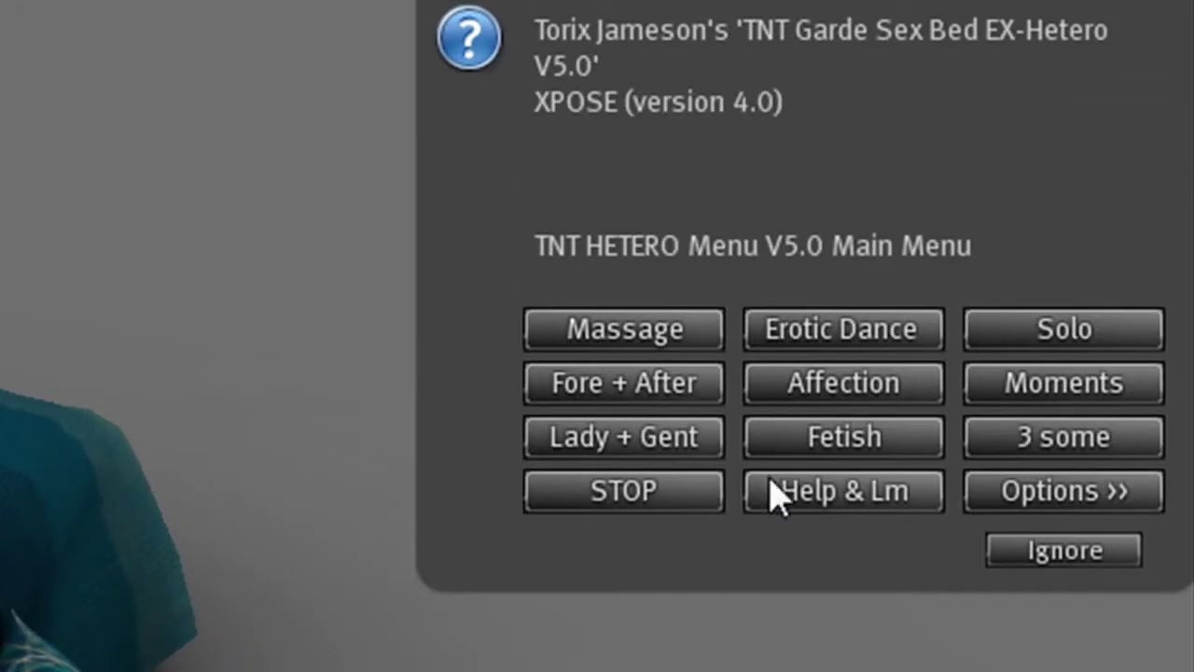
left_click(1023, 504)
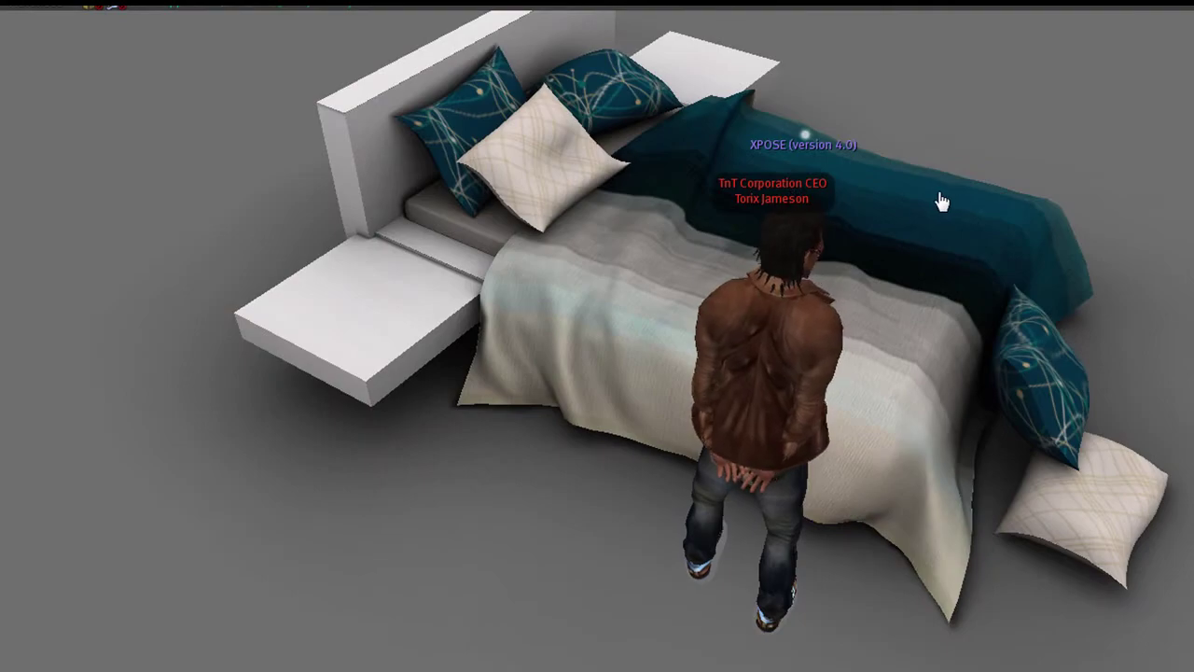
- Sit on the bed so it reloads pose positions from the .POSITIONS notecard
left_click(942, 203)
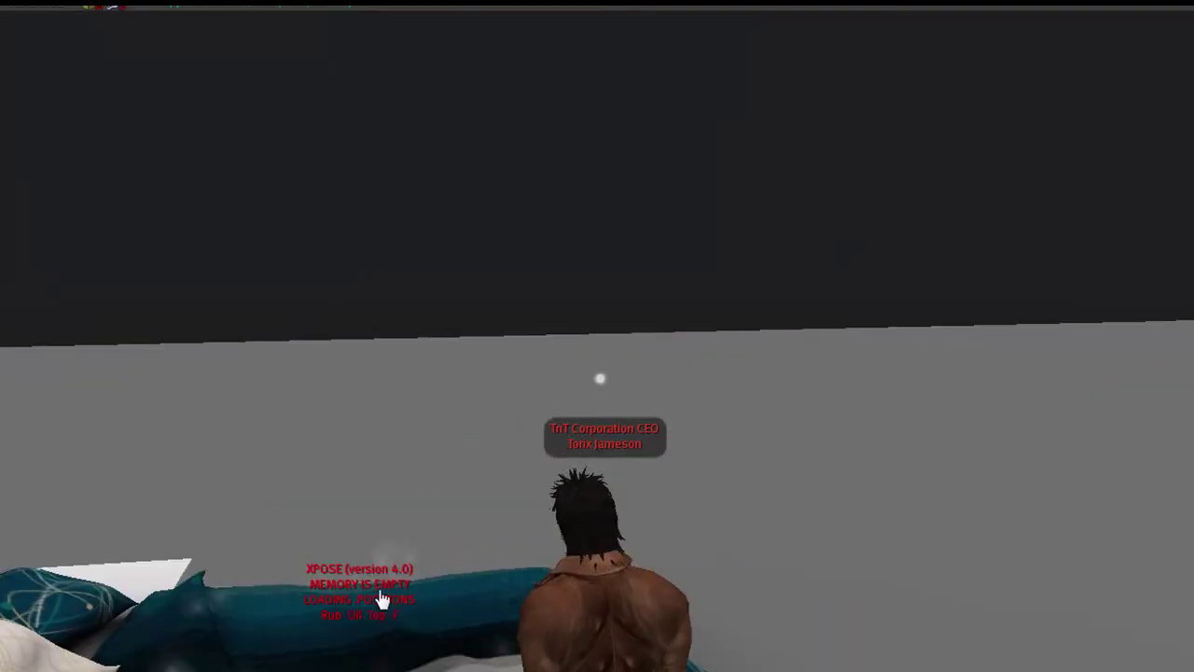